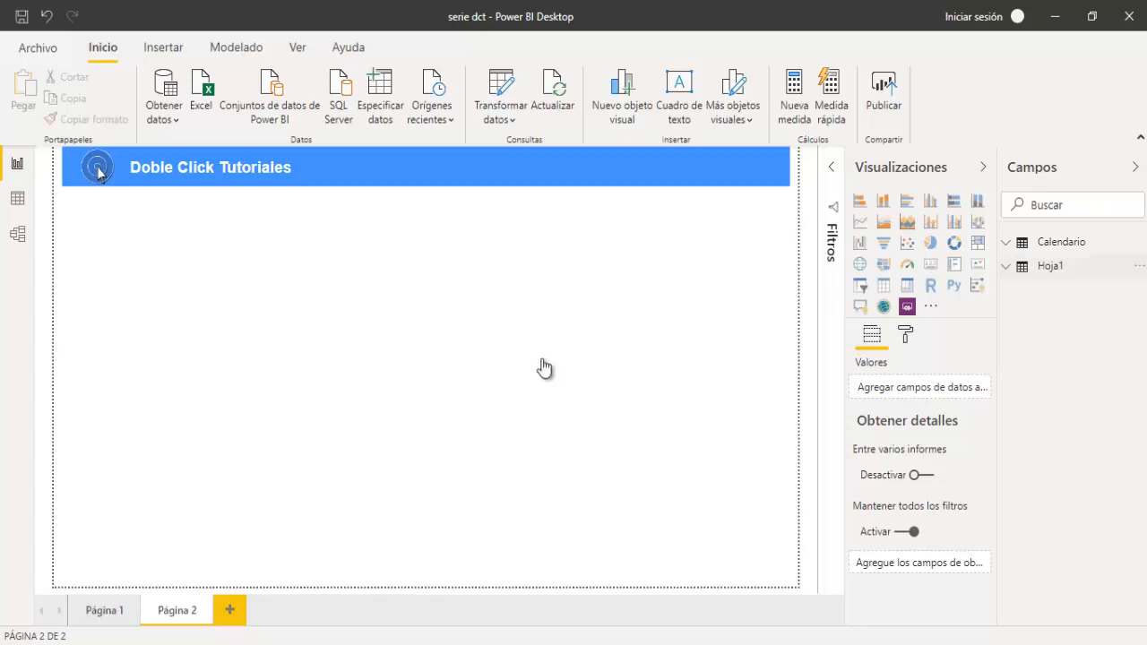
Create an area chart on Página 2 from table Hoja1, with Fecha Venta as the axis and TotalVenta as the values
click(1050, 266)
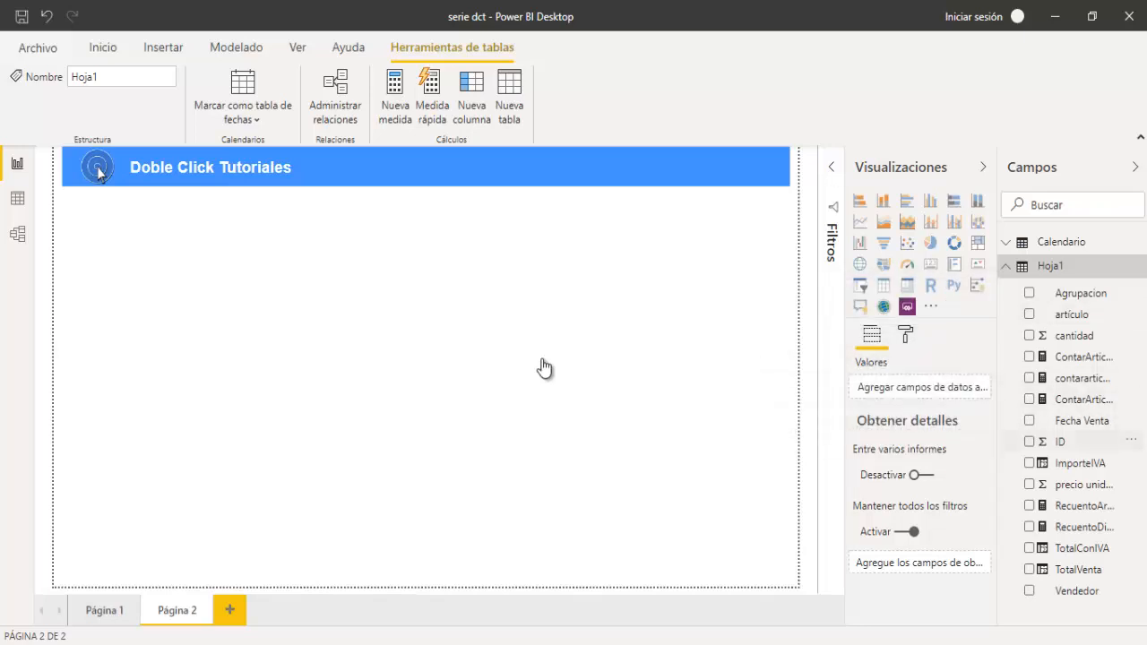
mouse_move(1081, 421)
mouse_down()
mouse_move(358, 264)
mouse_move(166, 294)
mouse_up()
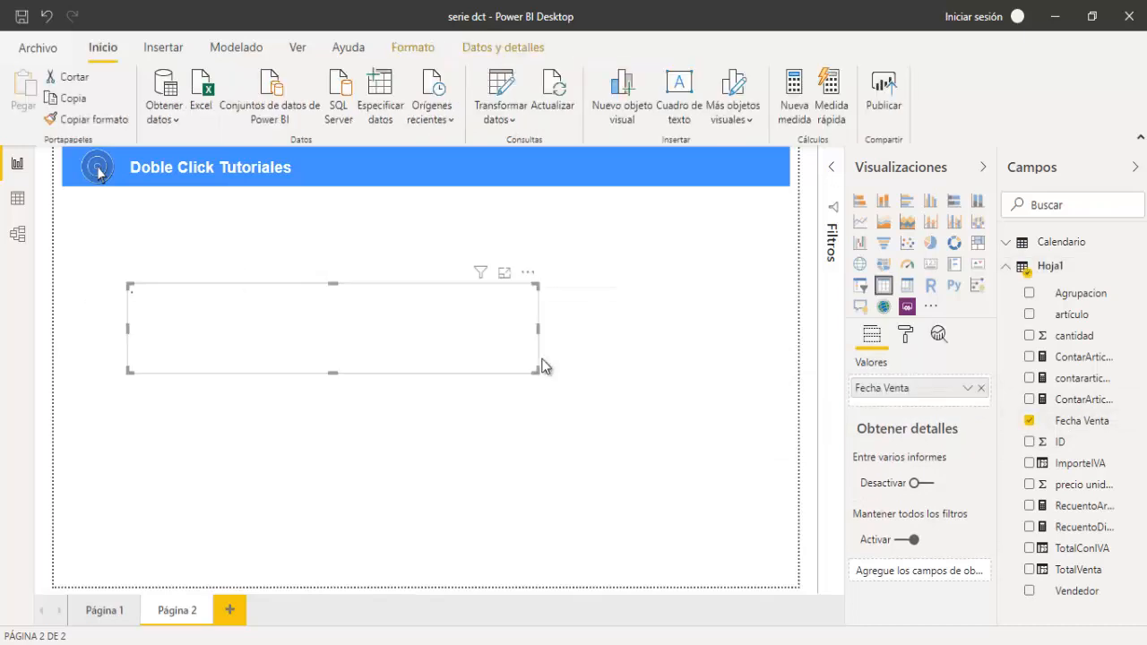
drag(269, 309, 211, 294)
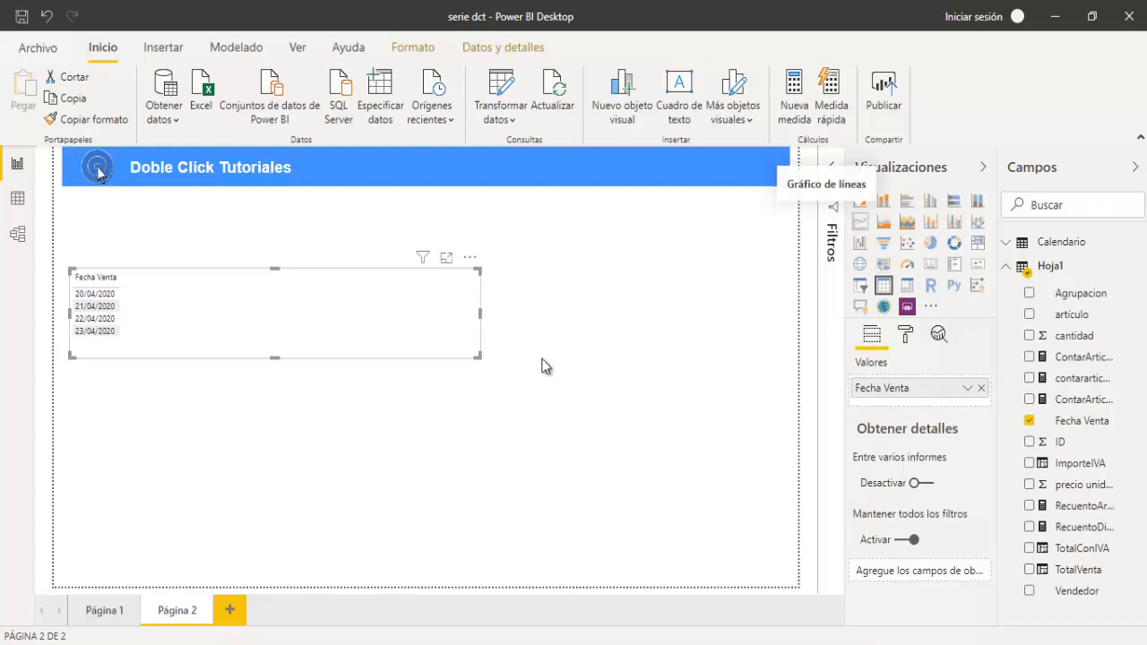
click(884, 222)
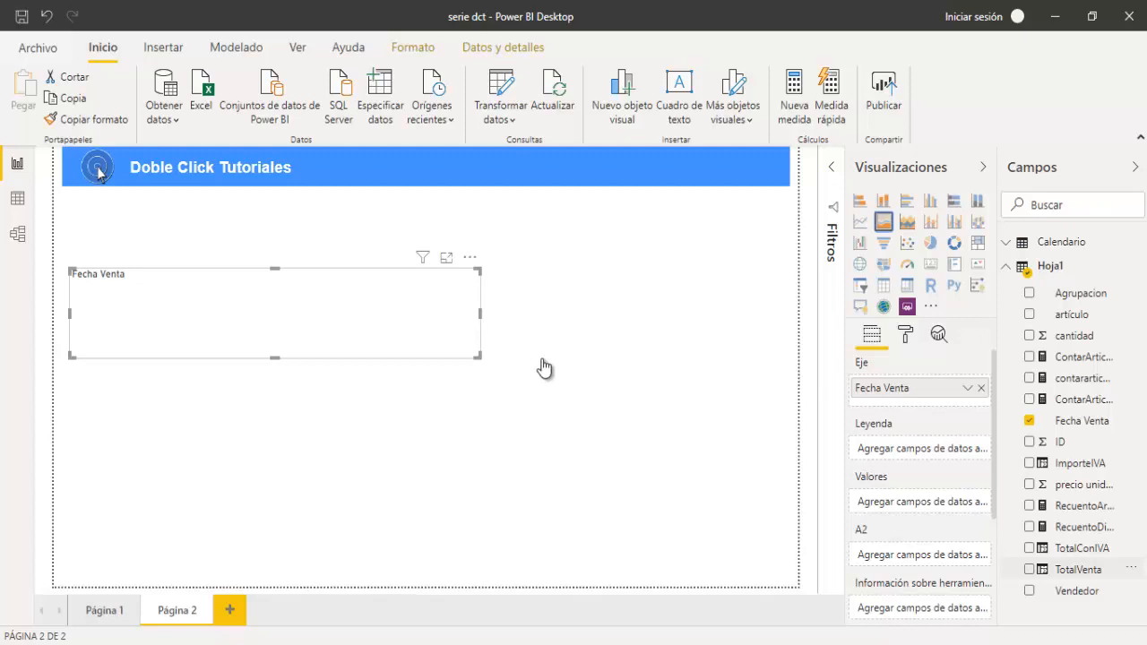
drag(1078, 569, 921, 502)
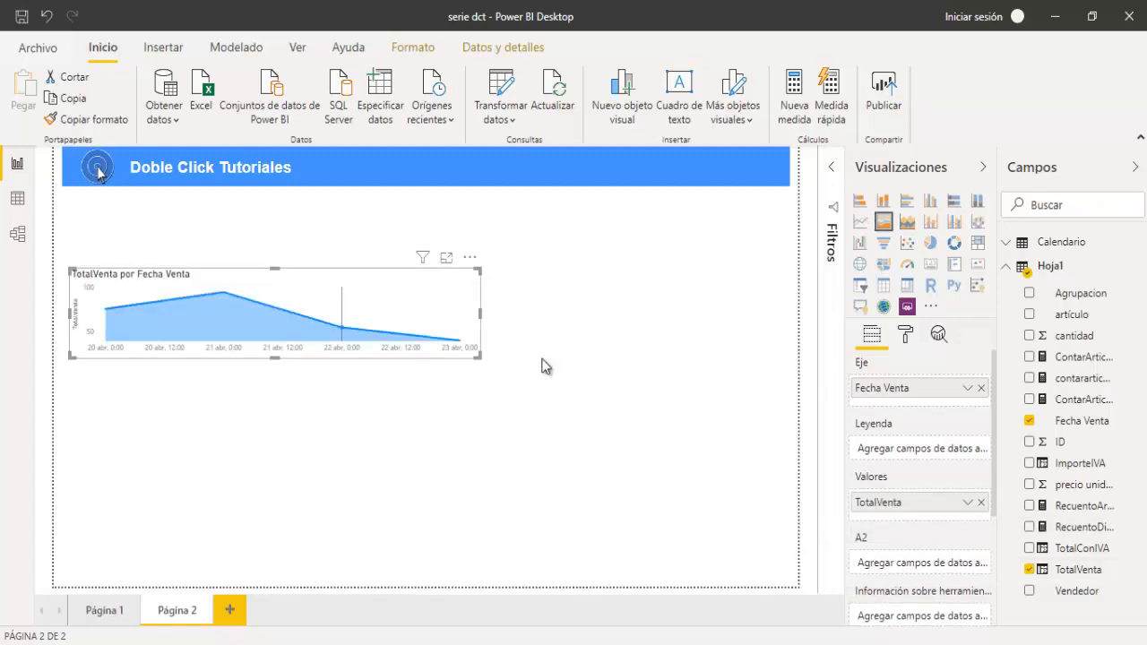
Make the area chart taller and place it directly beneath the blue header banner
drag(275, 358, 275, 407)
drag(251, 340, 243, 268)
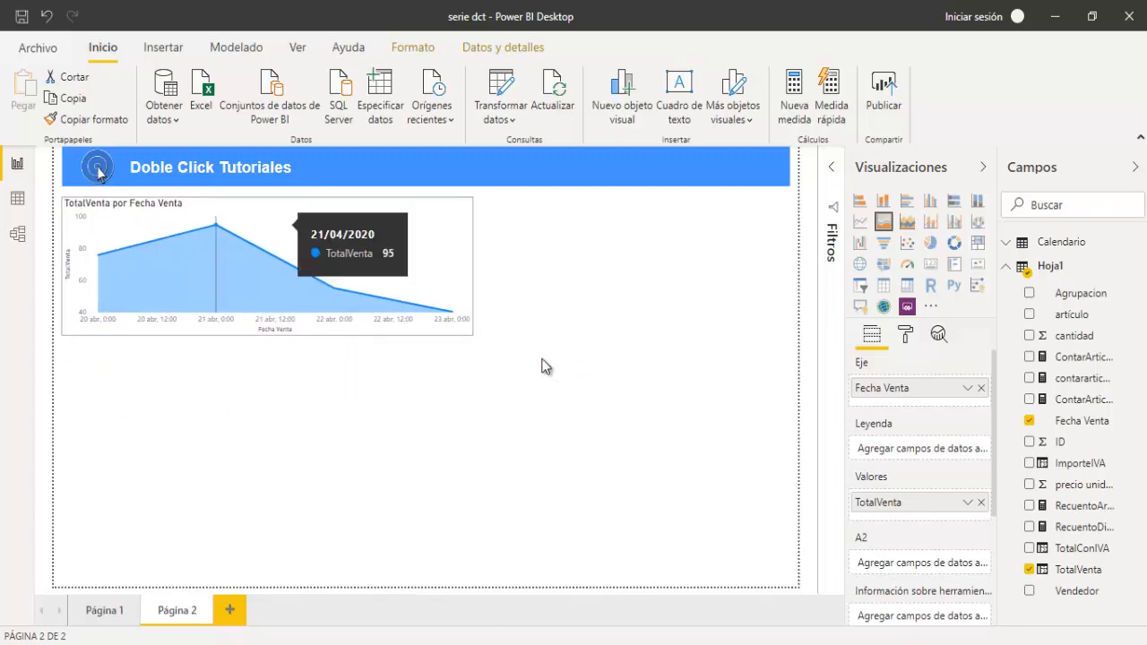
click(544, 366)
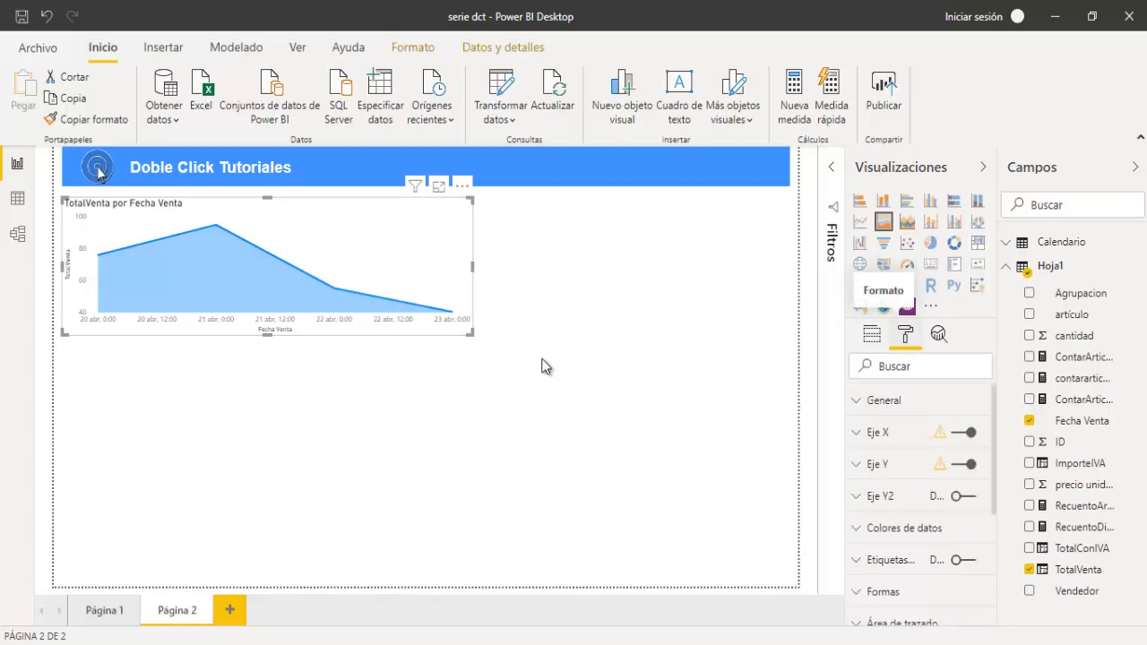
Switch the area chart's X and Y axes off and back on, and extend the chart further down the page
key(space)
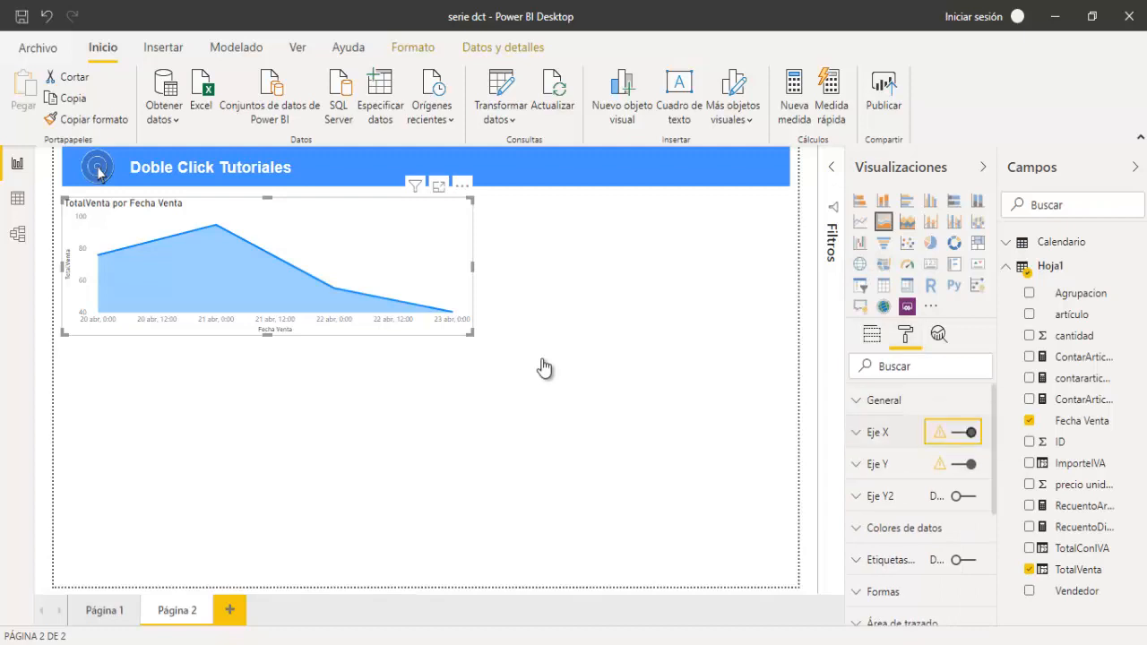
key(space)
key(Tab)
key(space)
key(space)
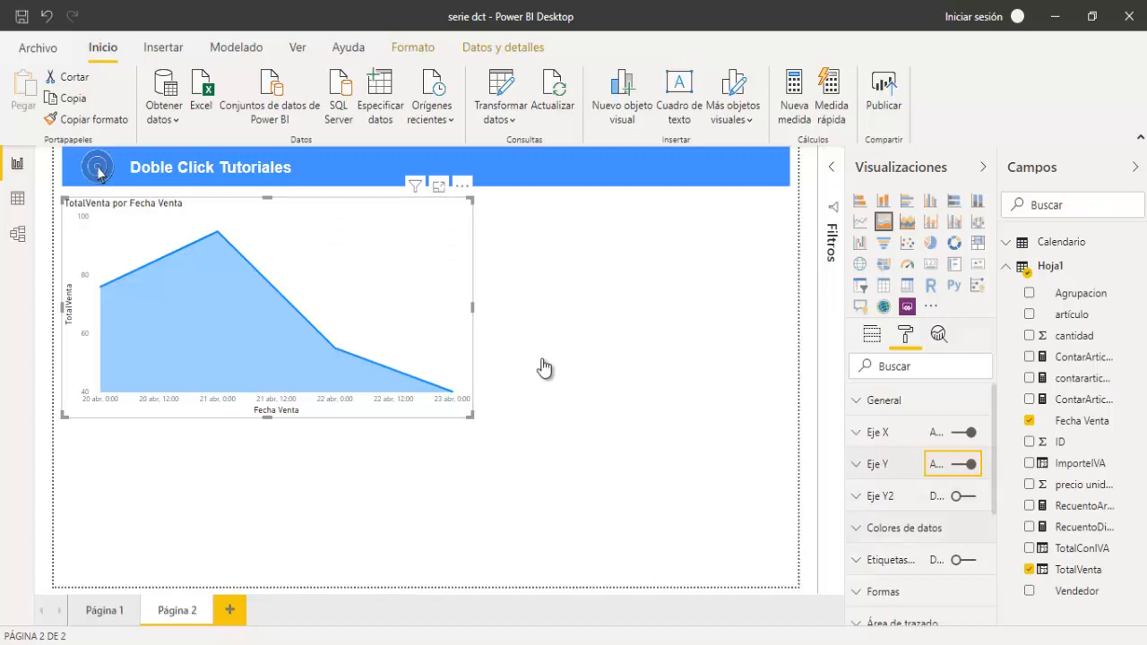
Set the TotalVenta data colour of the area chart to purple
key(Tab)
key(Tab)
key(Tab)
key(Return)
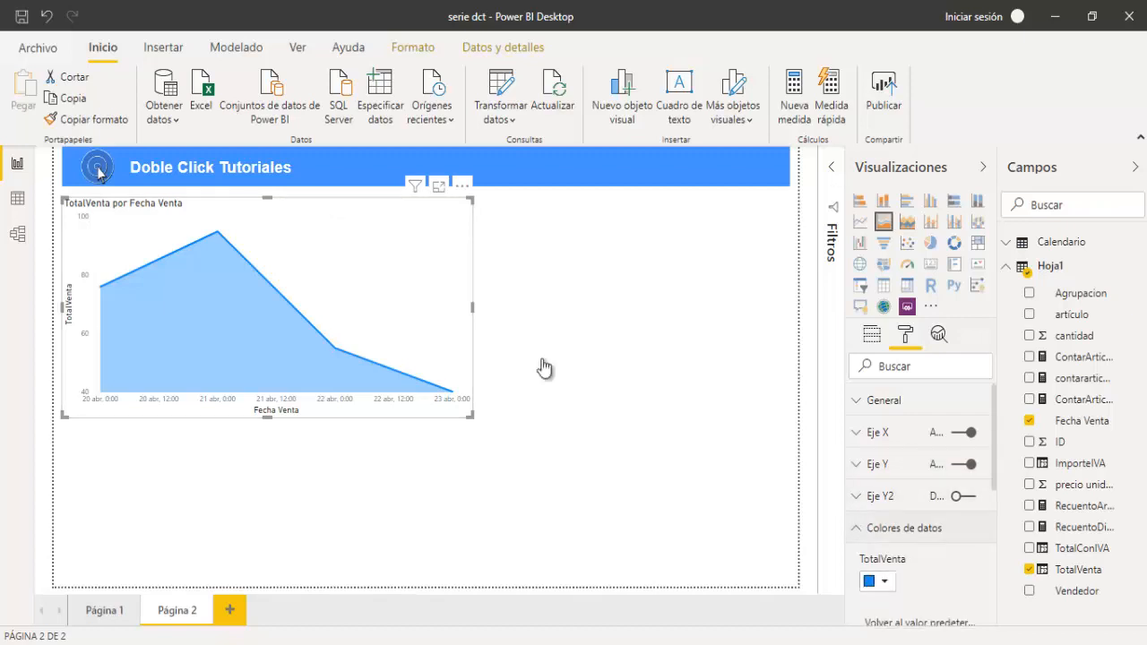
key(Tab)
key(Return)
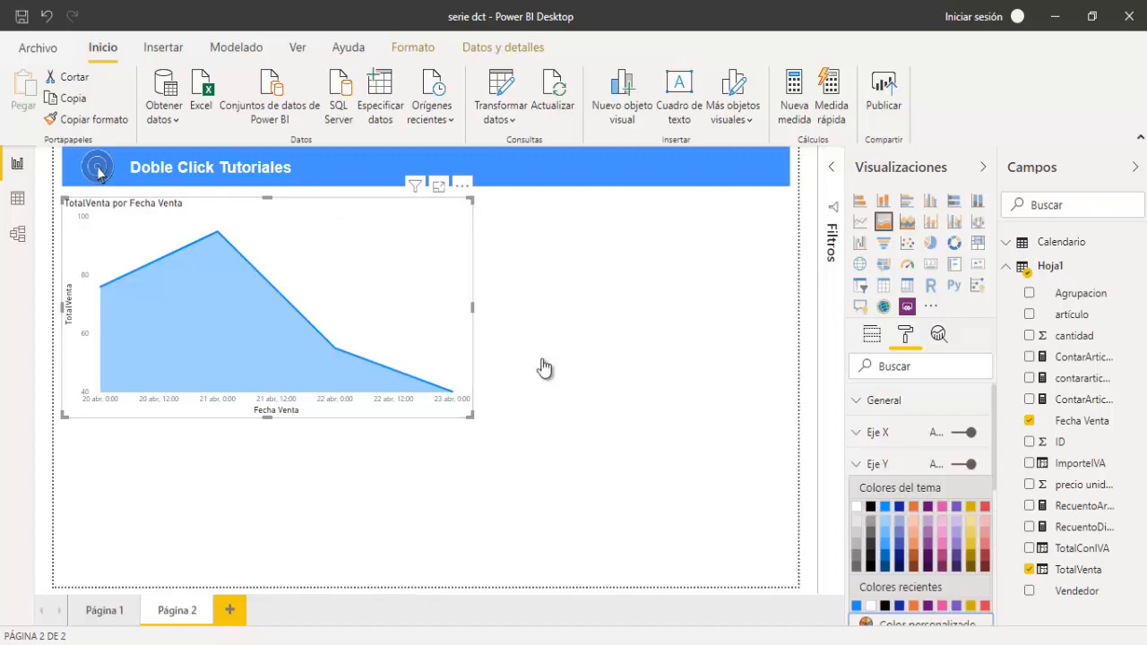
key(Tab)
key(Escape)
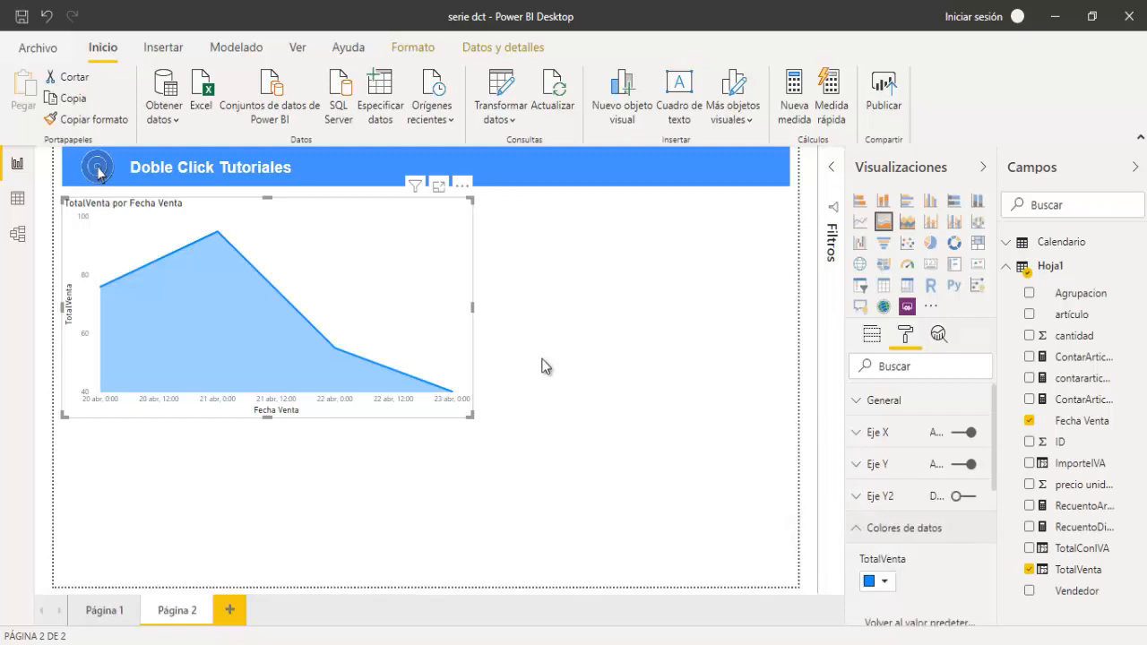
key(Return)
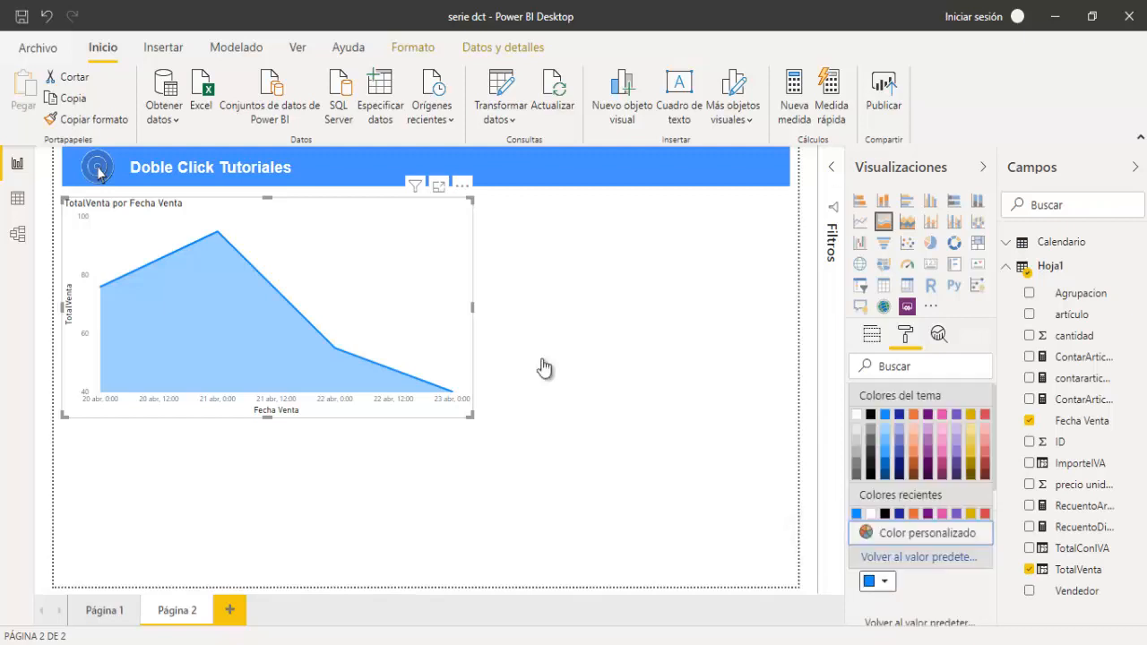
key(Return)
click(545, 366)
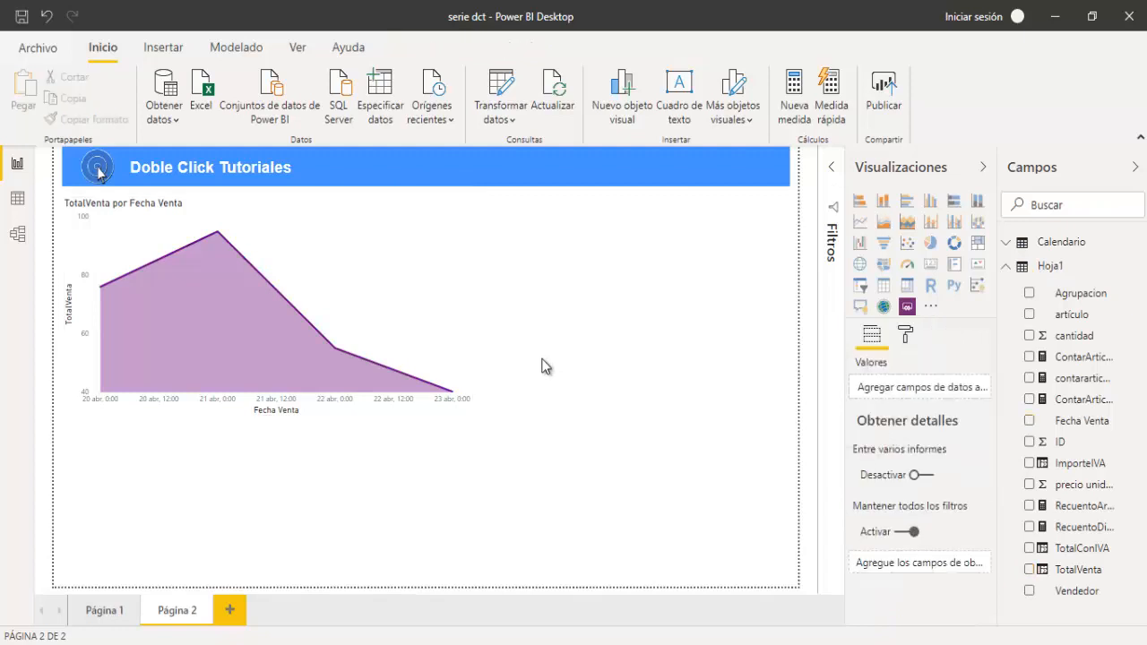
Turn on the data labels of the area chart and expand their formatting settings
key(Tab)
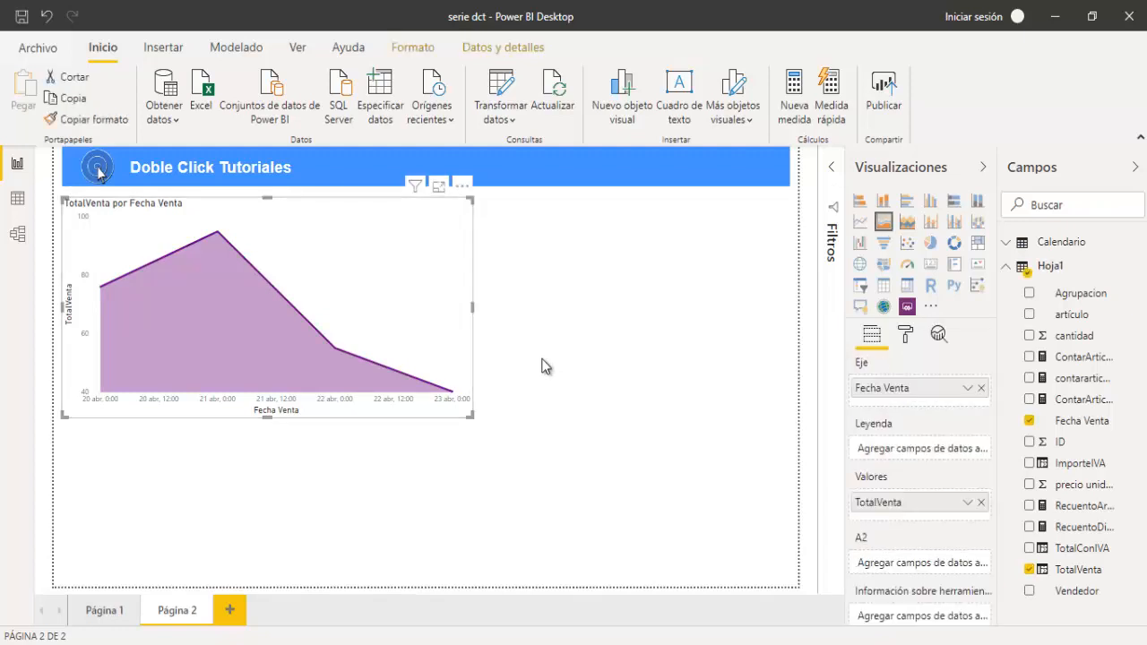
key(Tab)
key(Tab)
key(Tab)
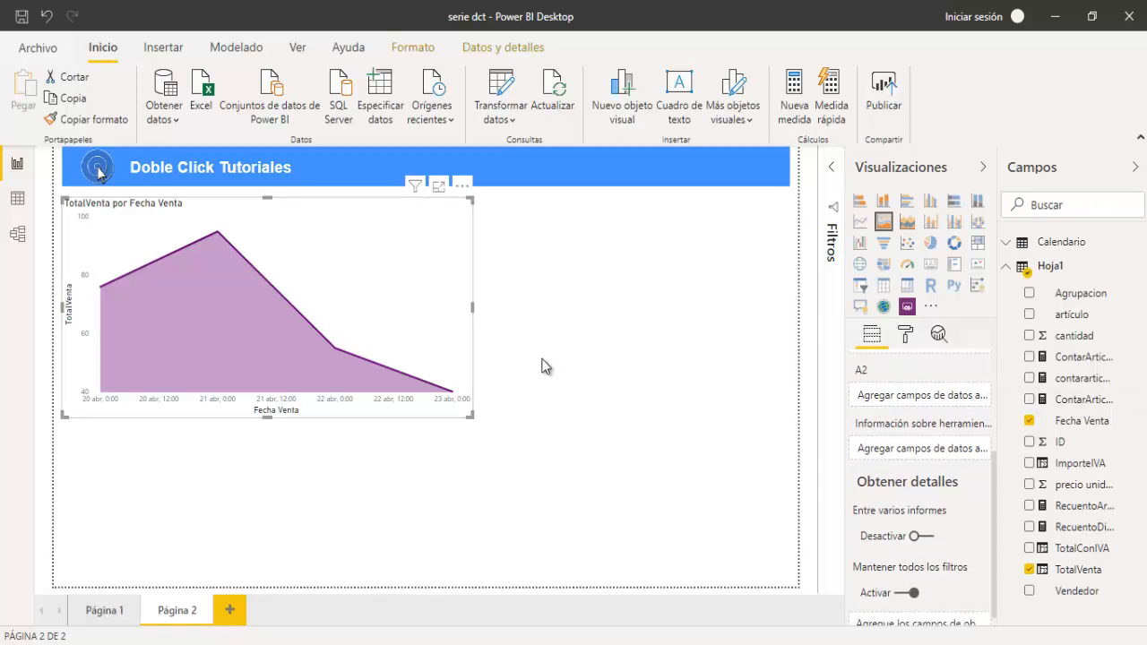
key(Right)
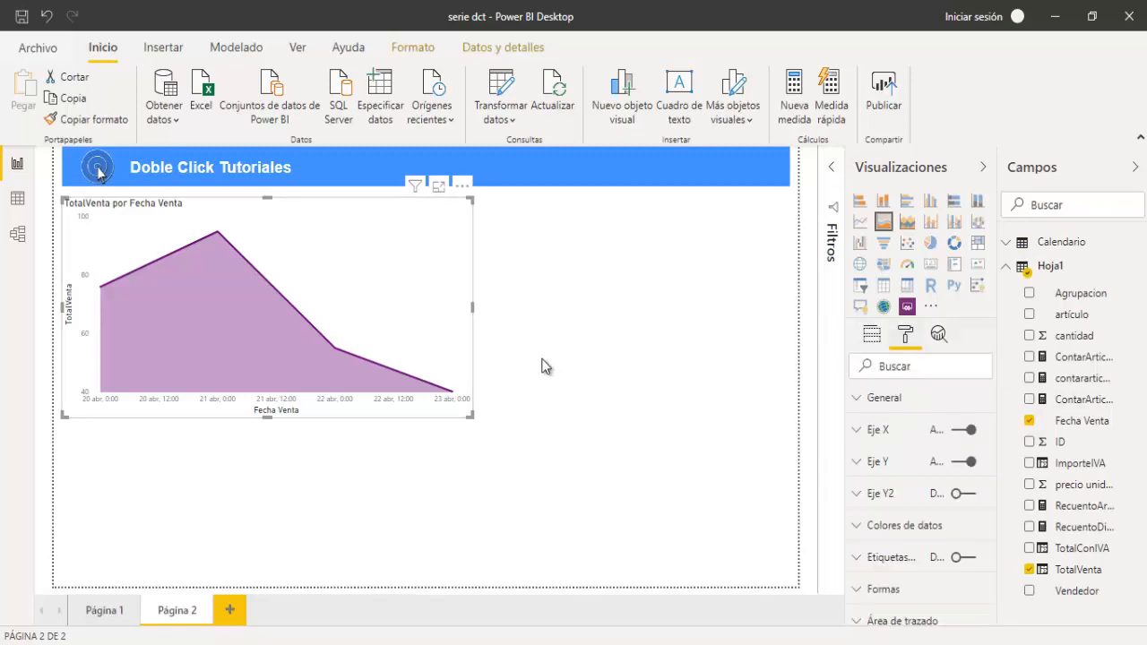
key(Tab)
key(Tab)
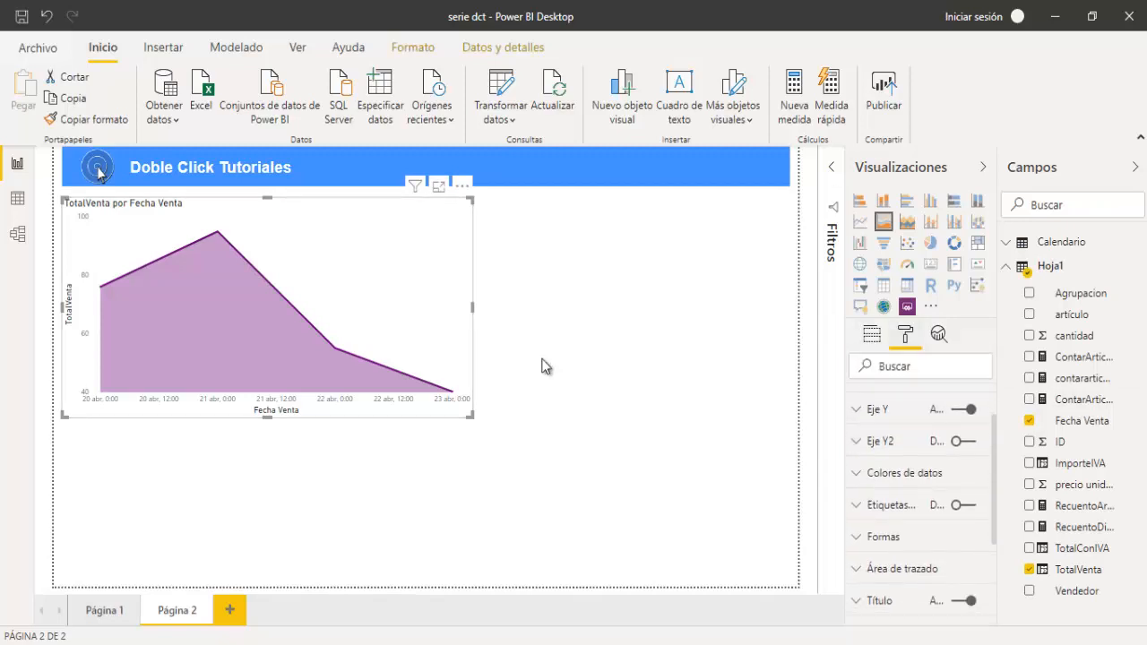
key(space)
key(Left)
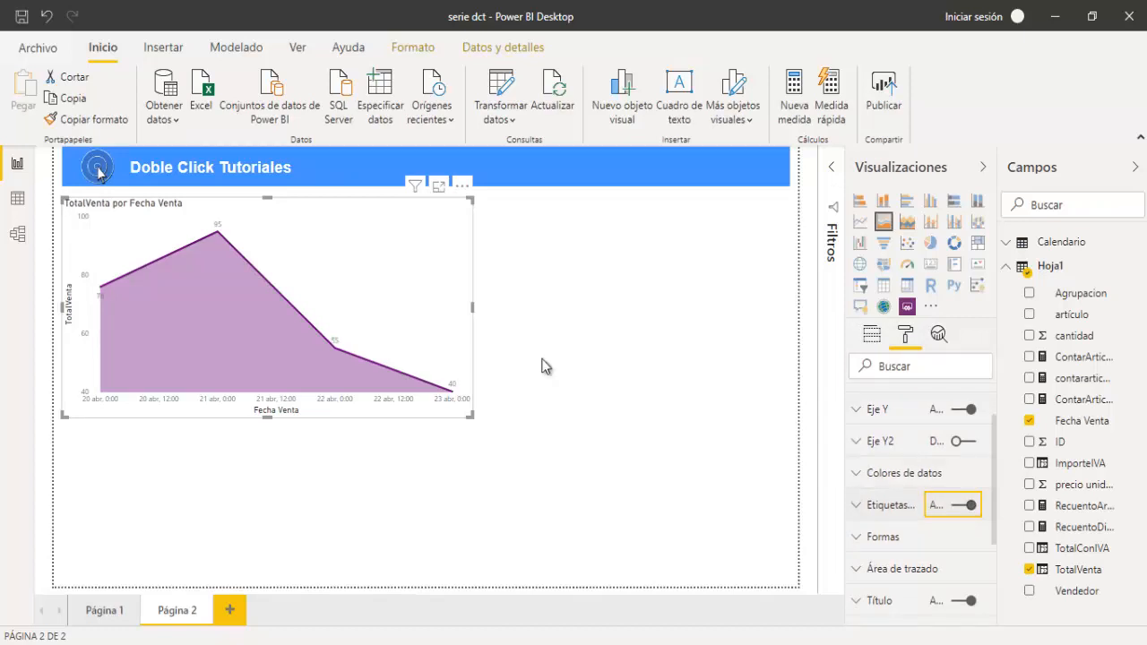
key(Left)
key(Escape)
key(Return)
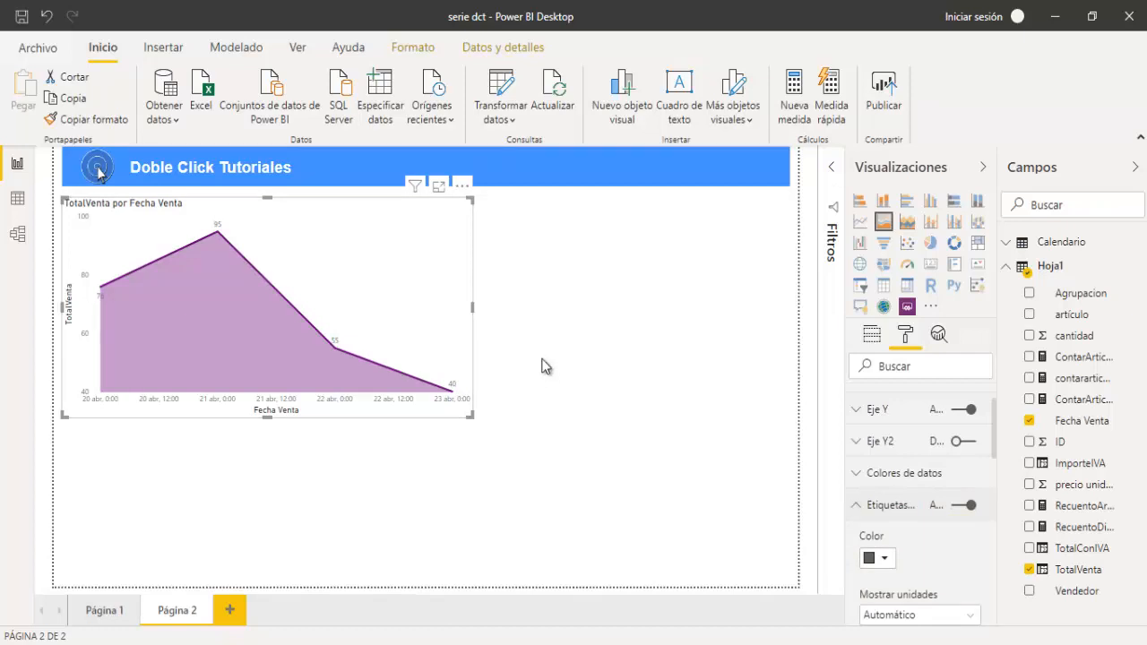
click(546, 366)
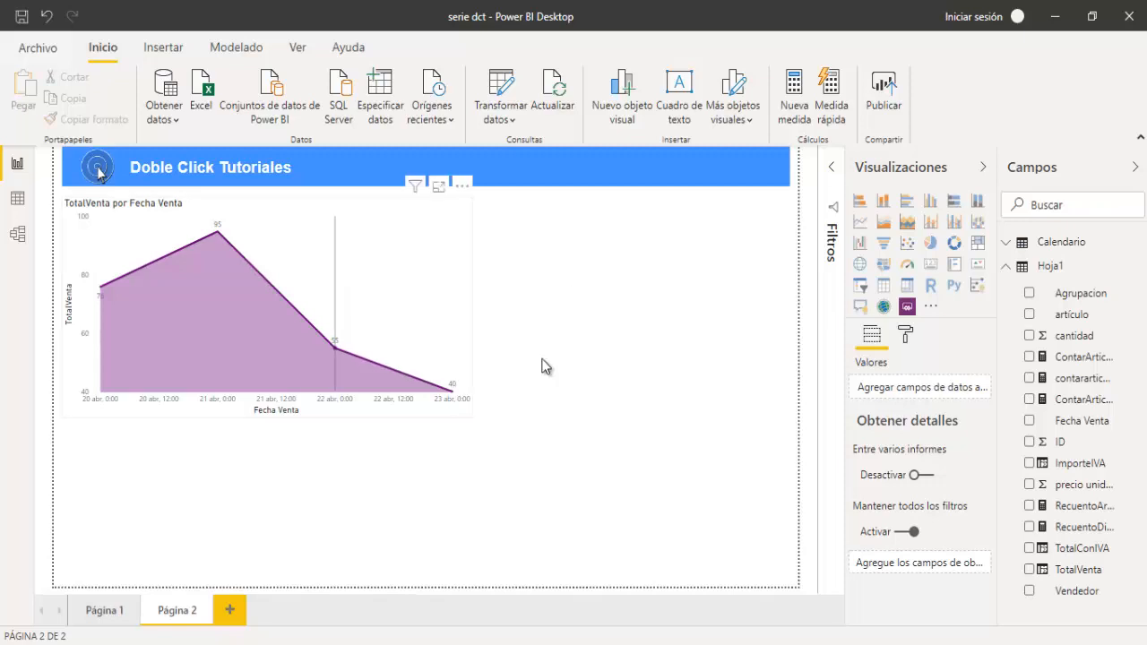
Copy the area chart visual and paste a duplicate beneath the original
key(Tab)
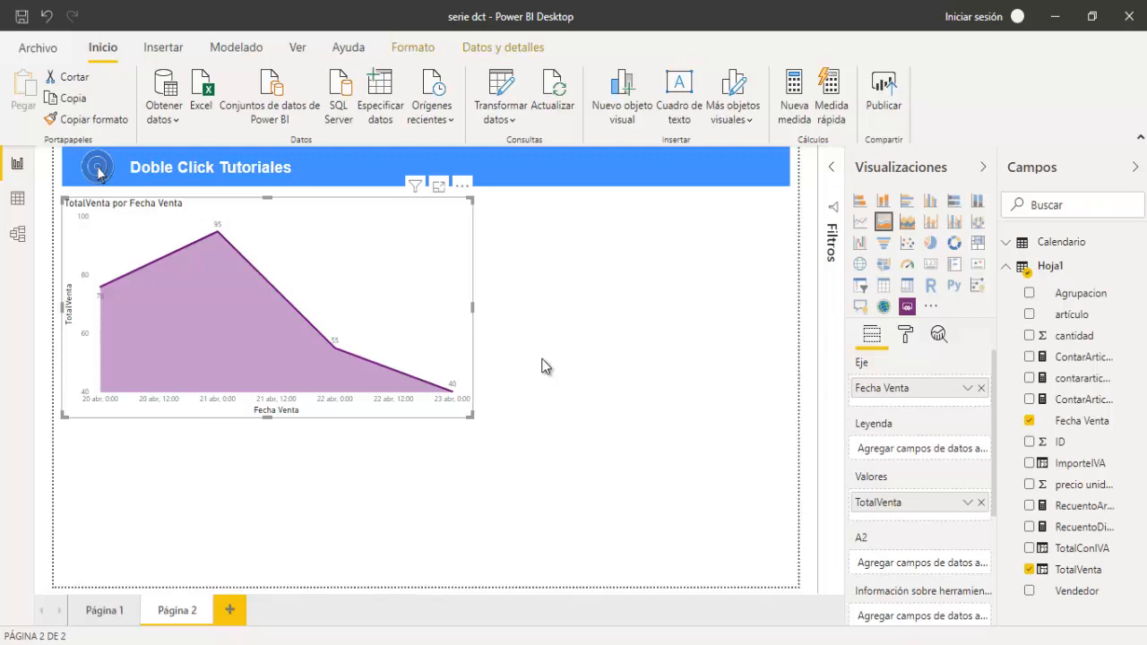
key(shift+F10)
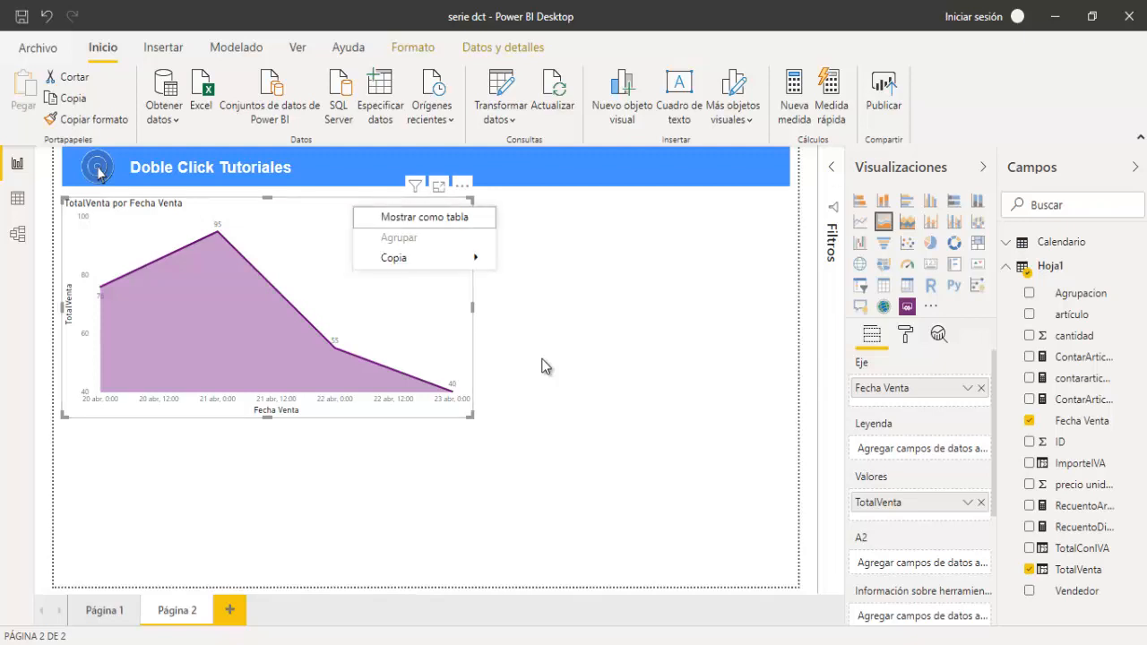
key(Up)
key(Right)
key(Down)
key(Return)
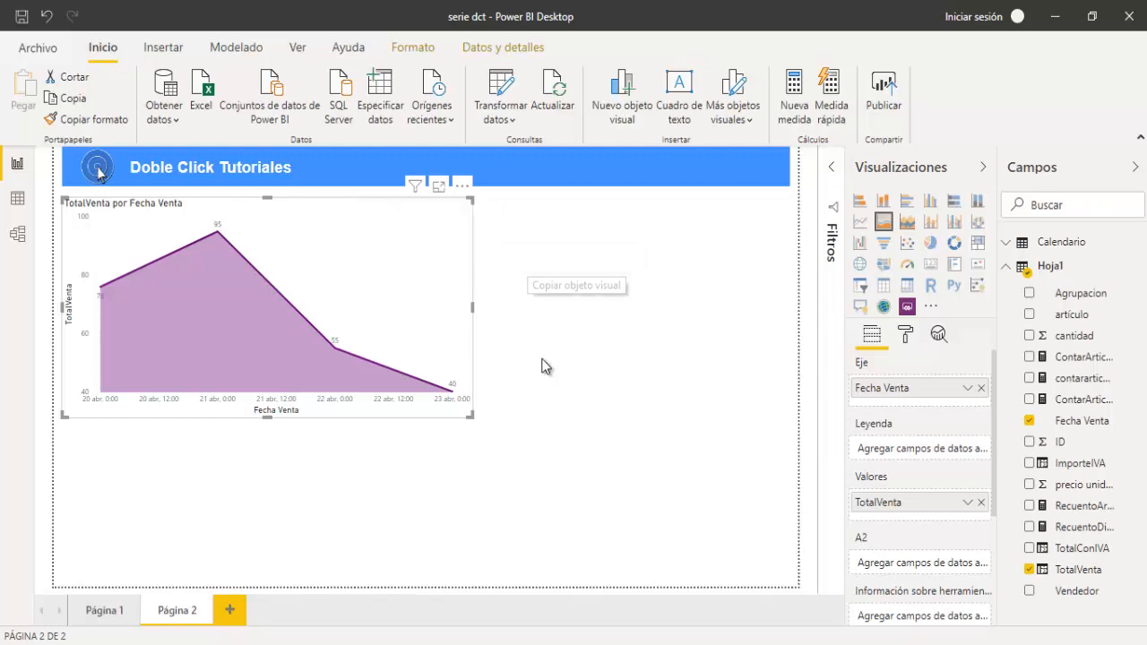
key(Escape)
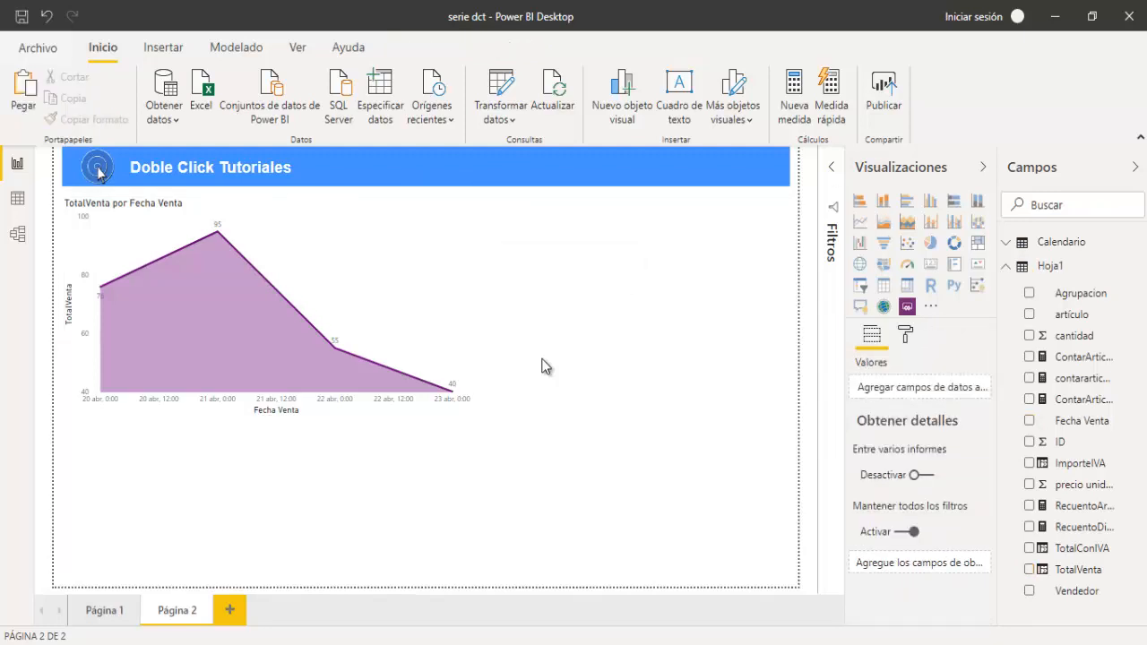
key(ctrl+v)
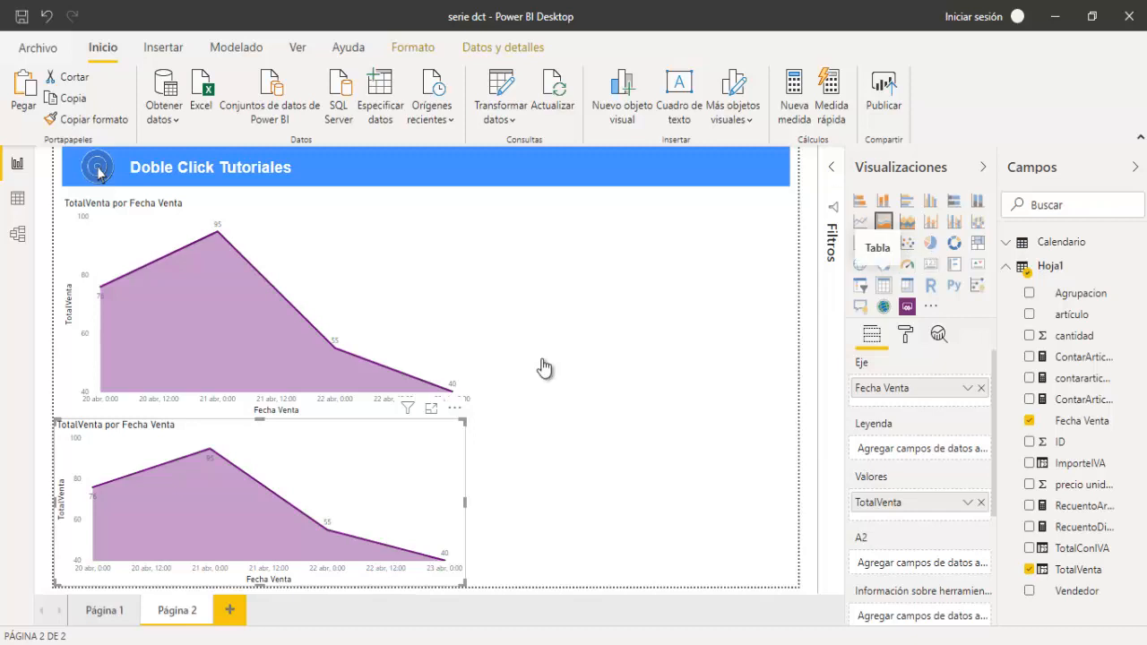
Convert the lower duplicate into a table, shrink it to fit its two columns and place it under the chart
click(882, 285)
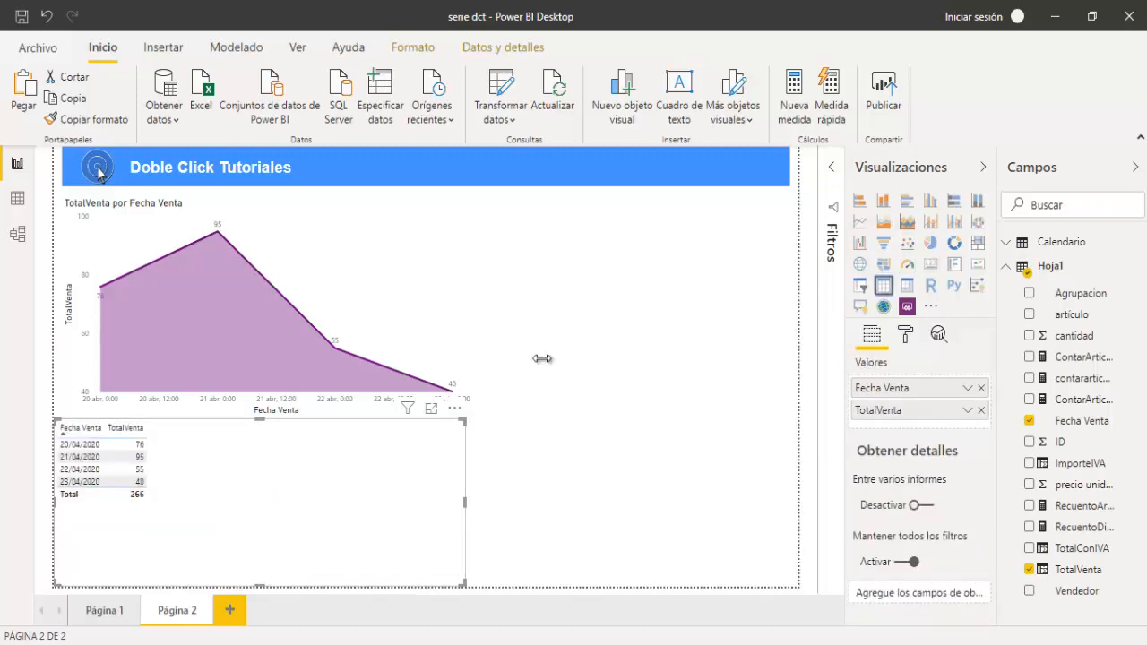
click(543, 364)
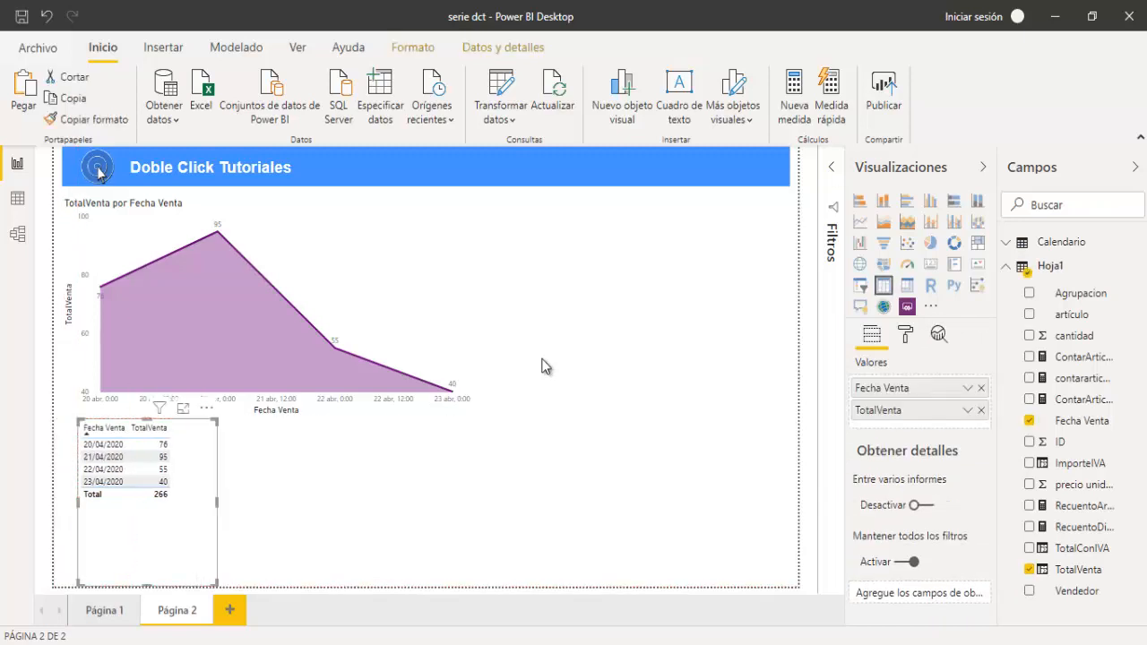
click(543, 361)
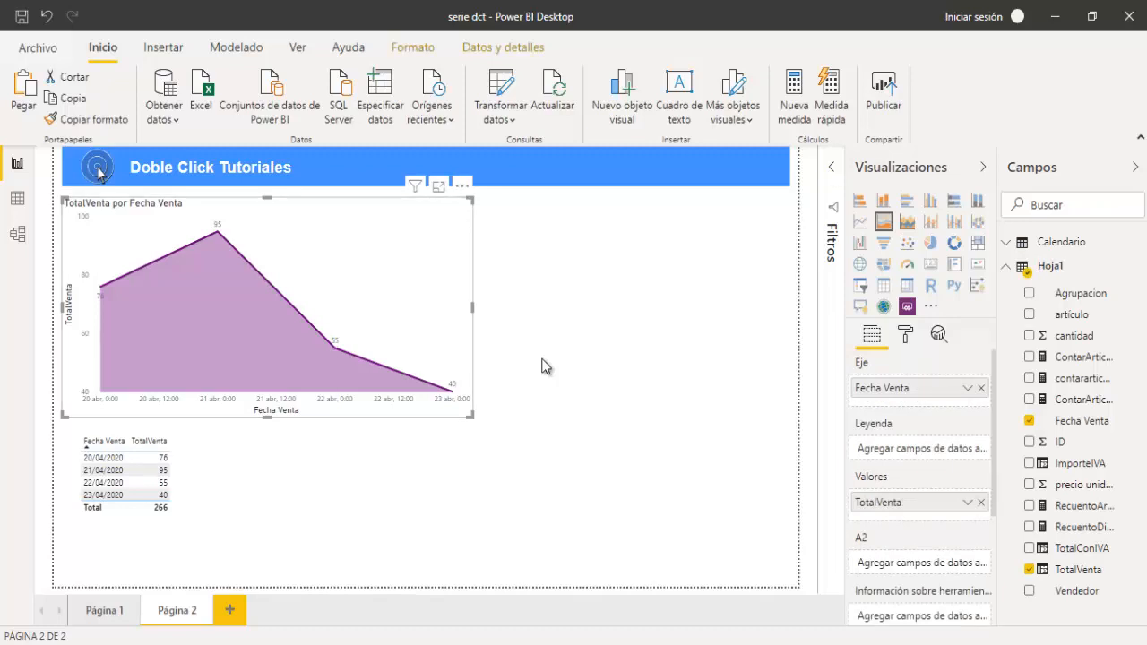
Paste another copy of the area chart beside the original and narrow it so the two do not overlap
click(544, 366)
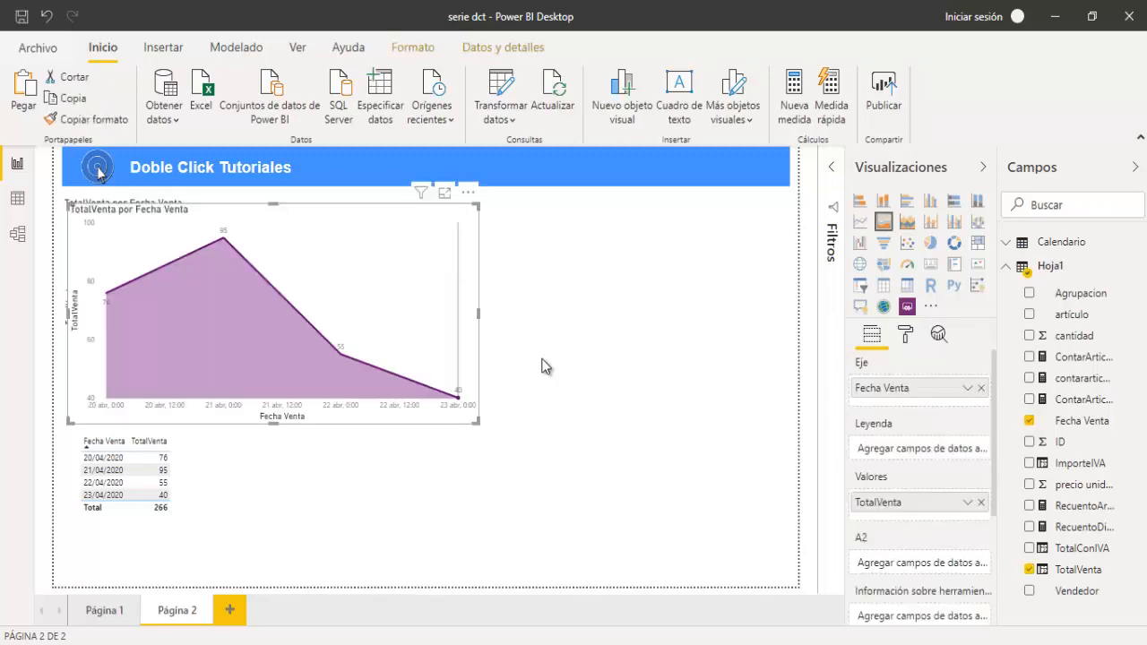
key(ctrl+v)
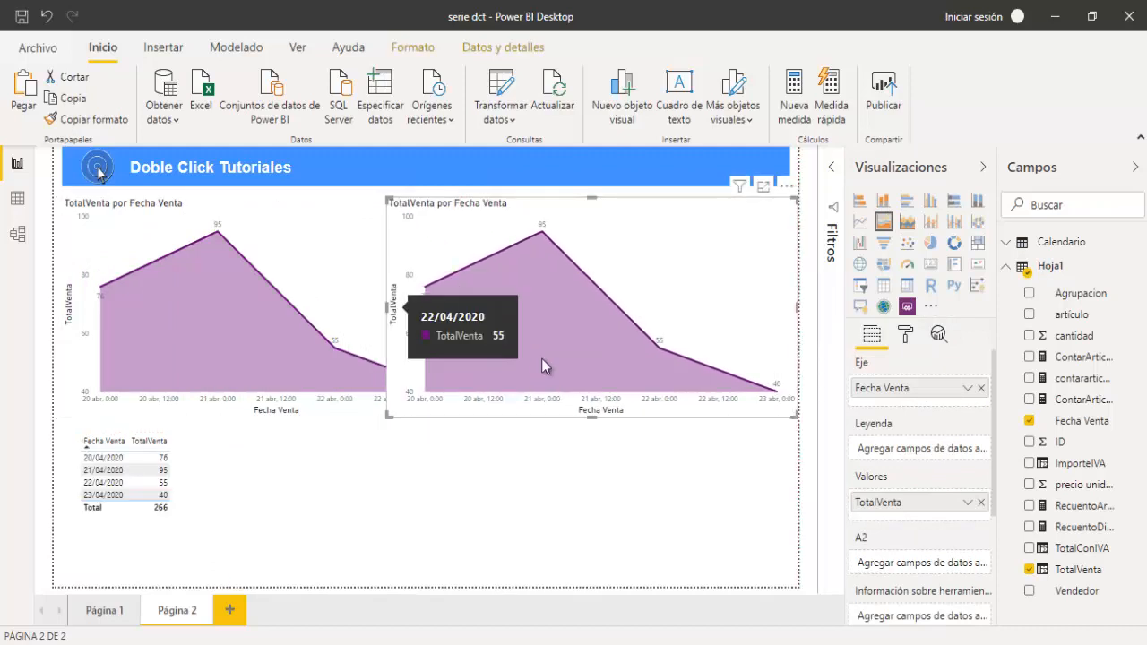
mouse_move(389, 307)
mouse_down()
mouse_move(508, 307)
mouse_move(494, 308)
mouse_up()
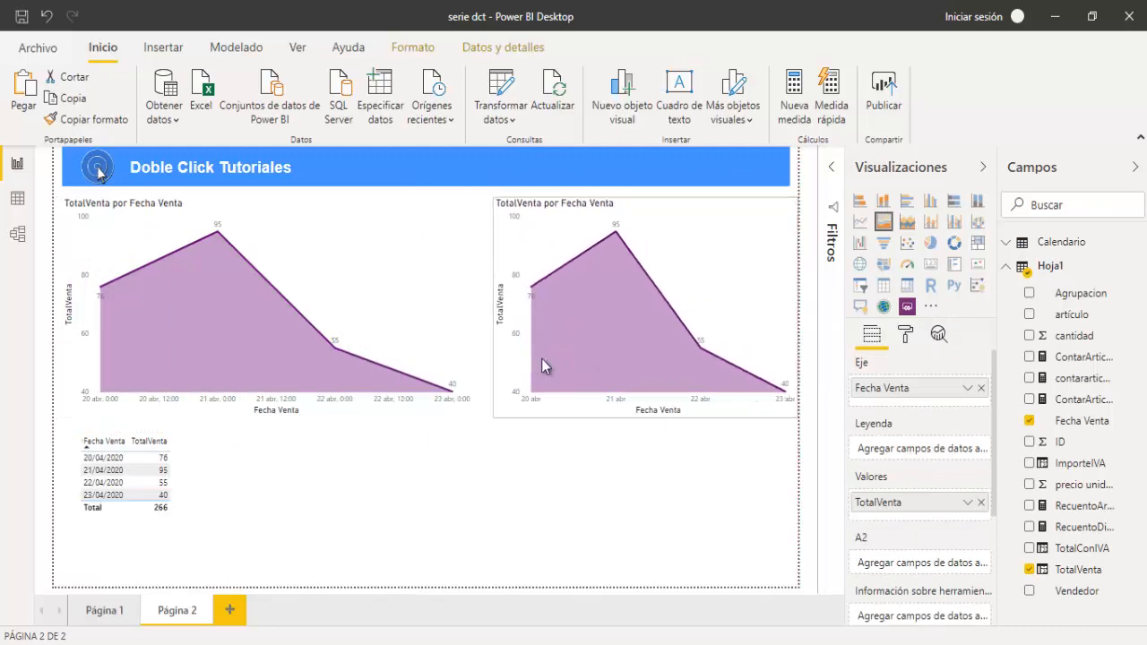
click(645, 484)
Replace Fecha Venta with Vendedor on the axis of the second area chart
click(541, 361)
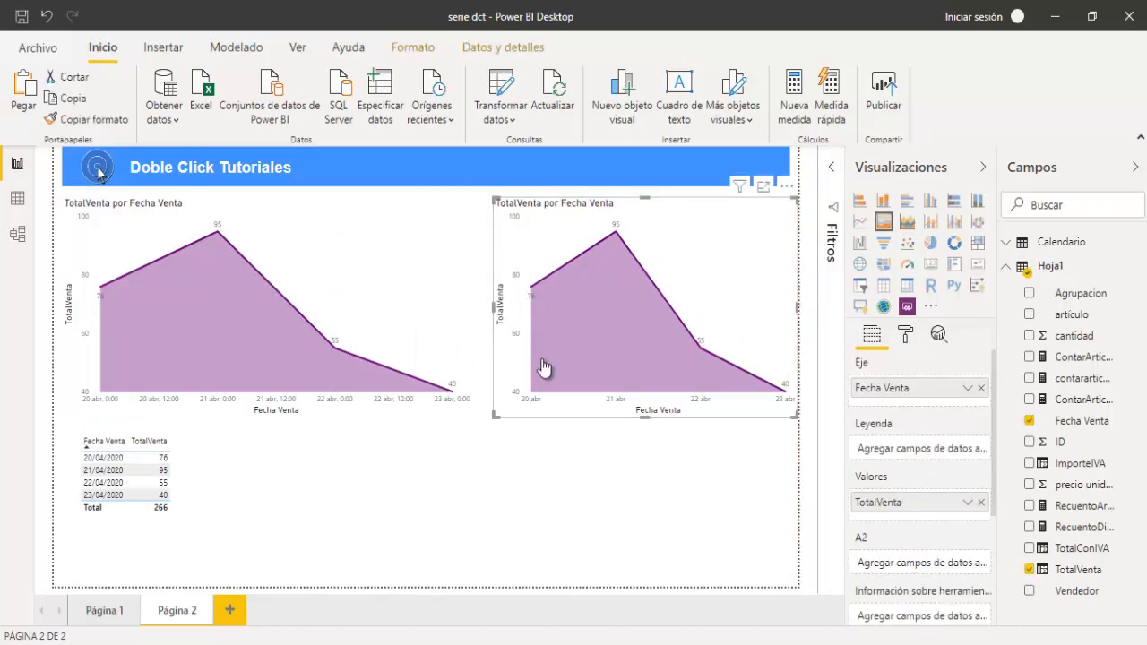
click(981, 388)
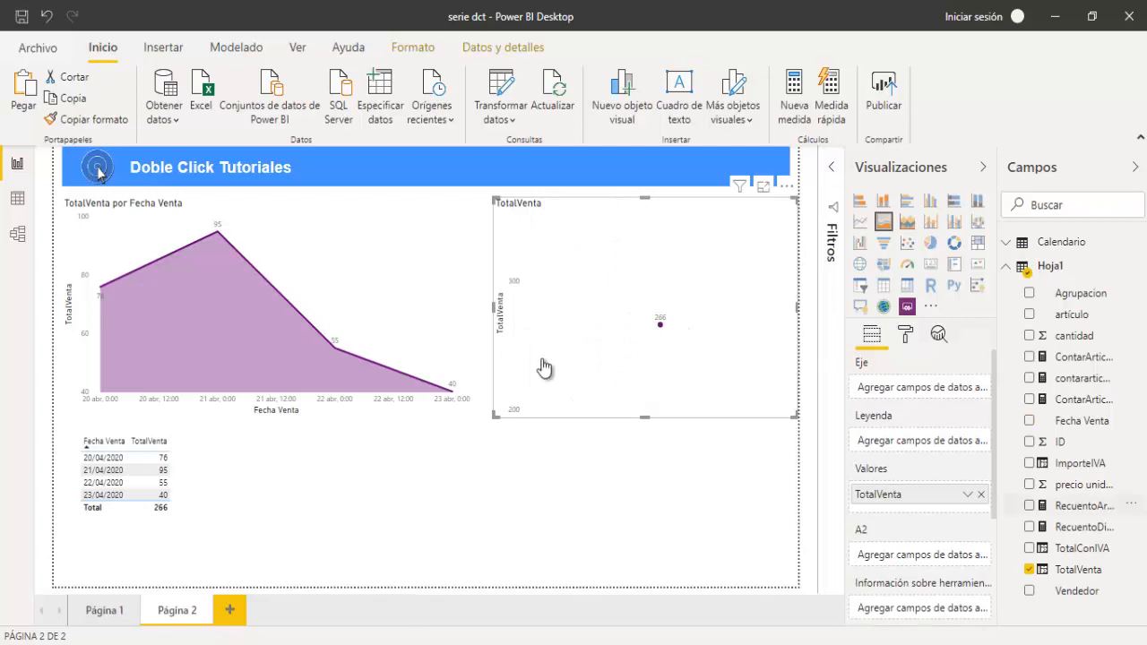
mouse_move(1077, 592)
mouse_down()
mouse_move(939, 384)
mouse_move(925, 386)
mouse_up()
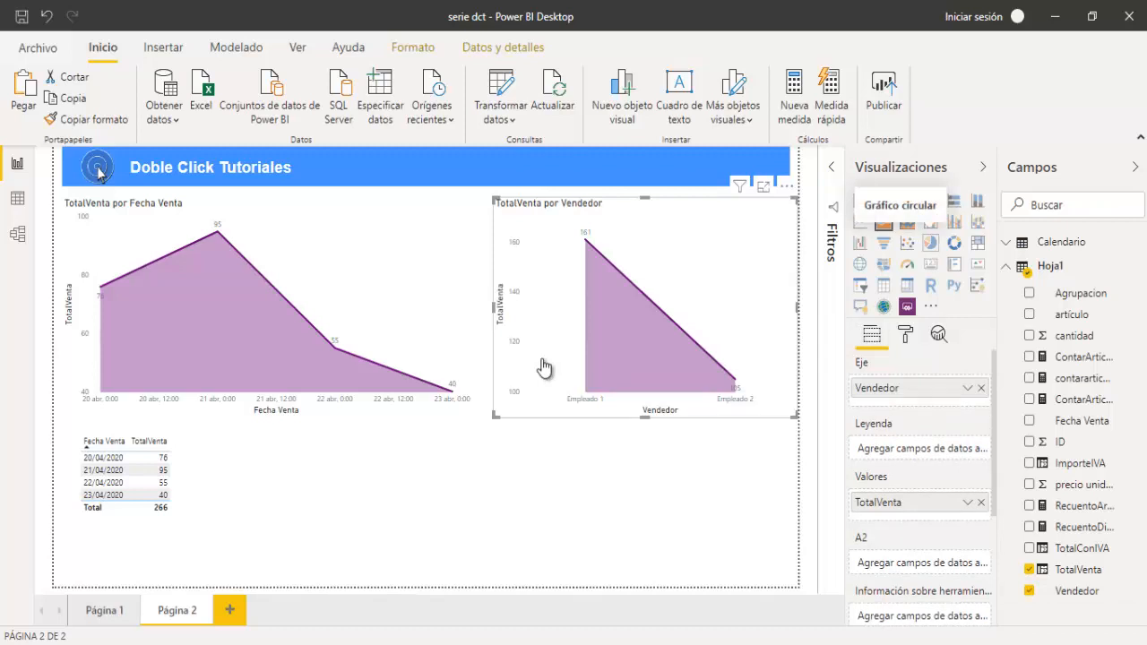
Convert the second area chart, TotalVenta por Vendedor, into a pie chart and narrow it slightly away from the first chart
click(930, 242)
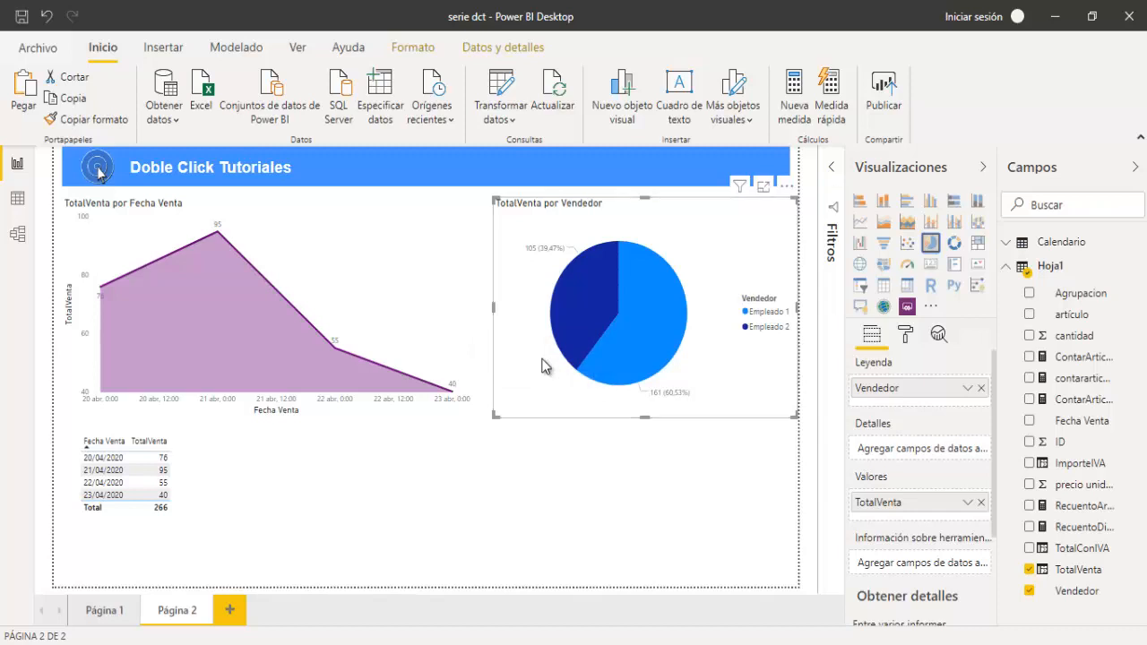
key(Escape)
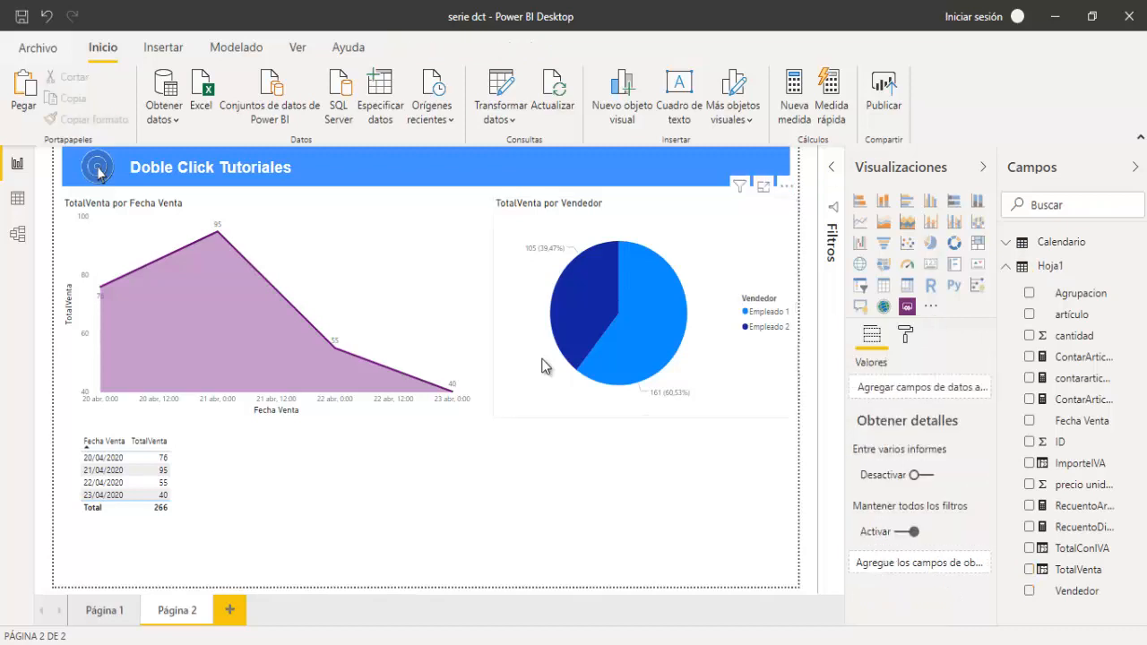
click(542, 366)
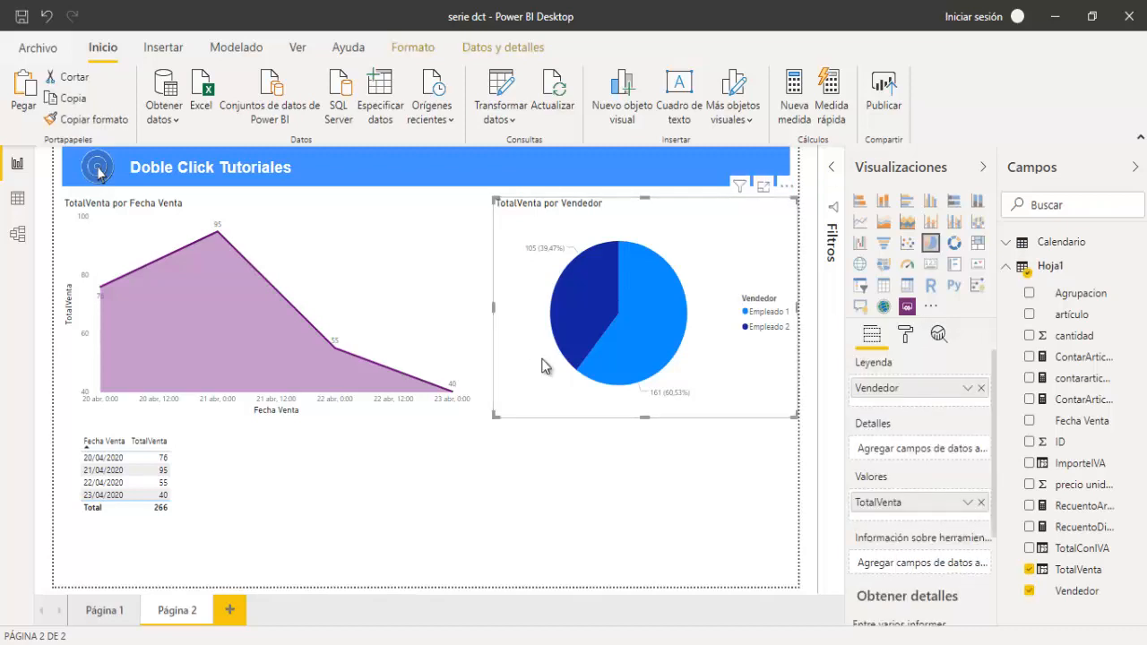
key(Right)
key(Right)
key(Right)
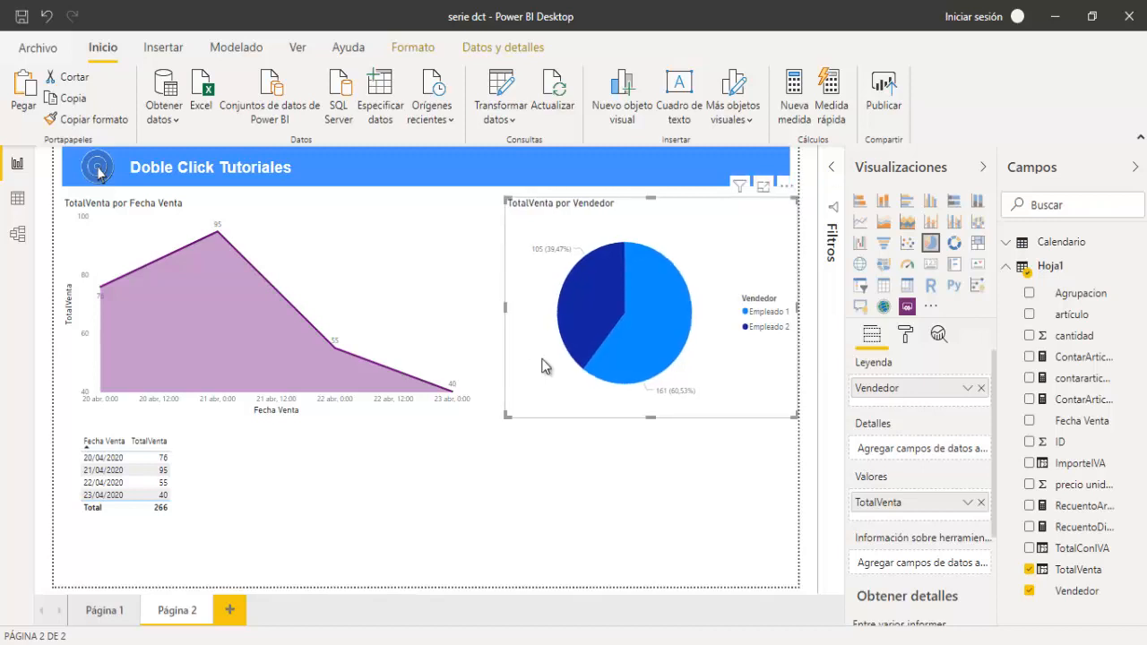
key(Escape)
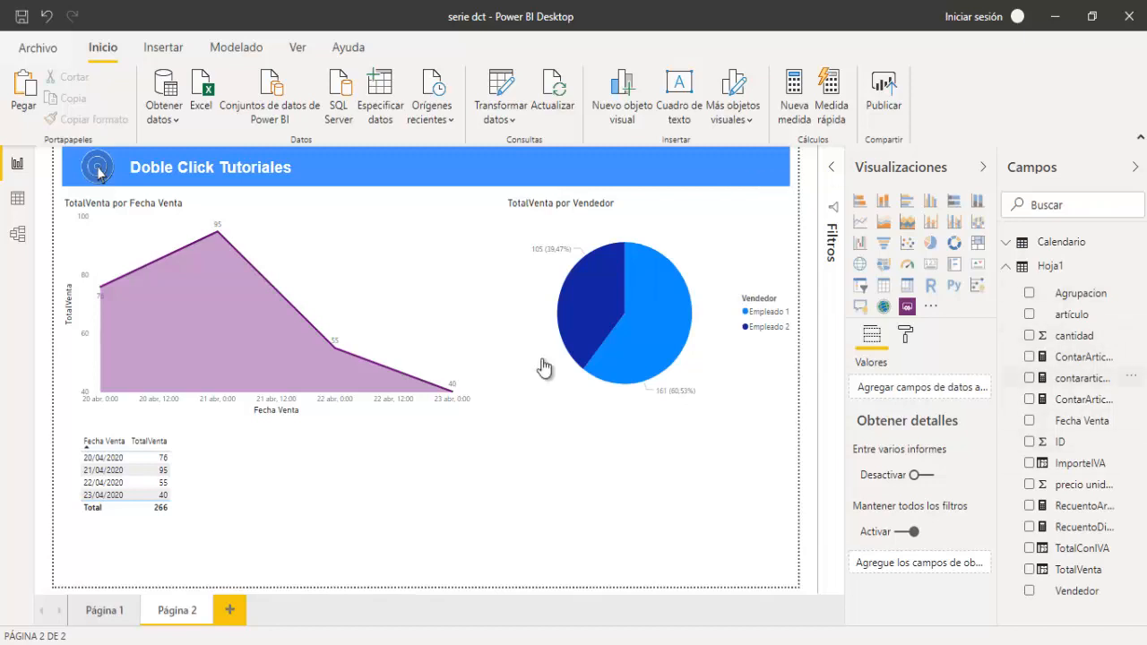
Create a new visual beneath the pie chart with artículo and RecuentoArticulos, and convert it to a line chart
drag(1071, 315, 512, 496)
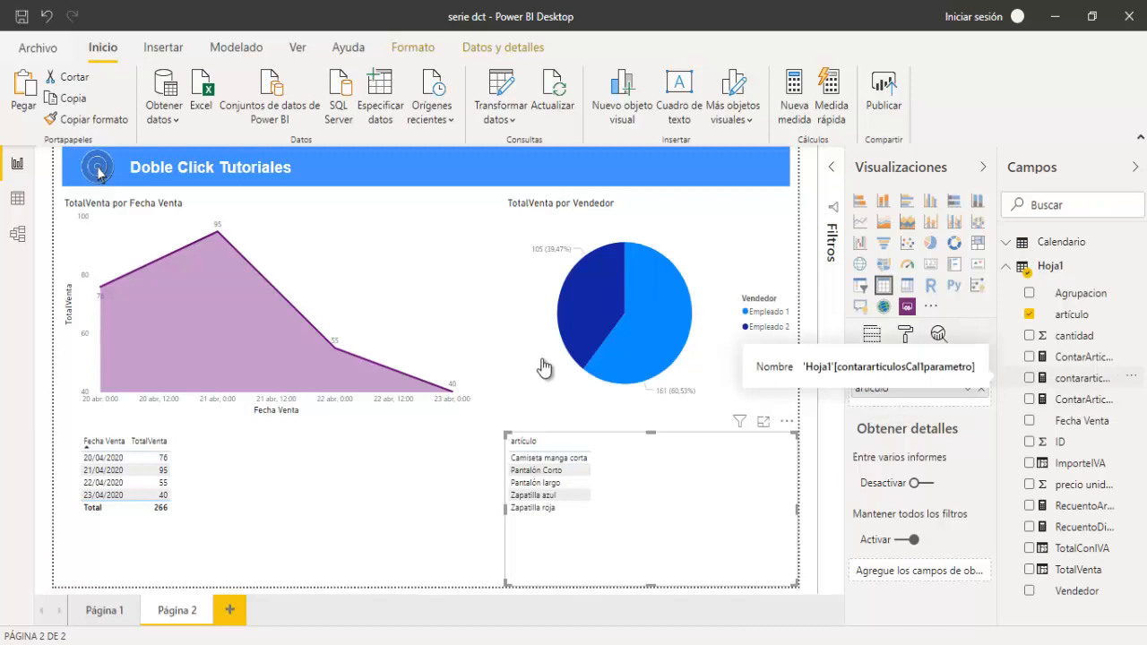
drag(1082, 505, 674, 474)
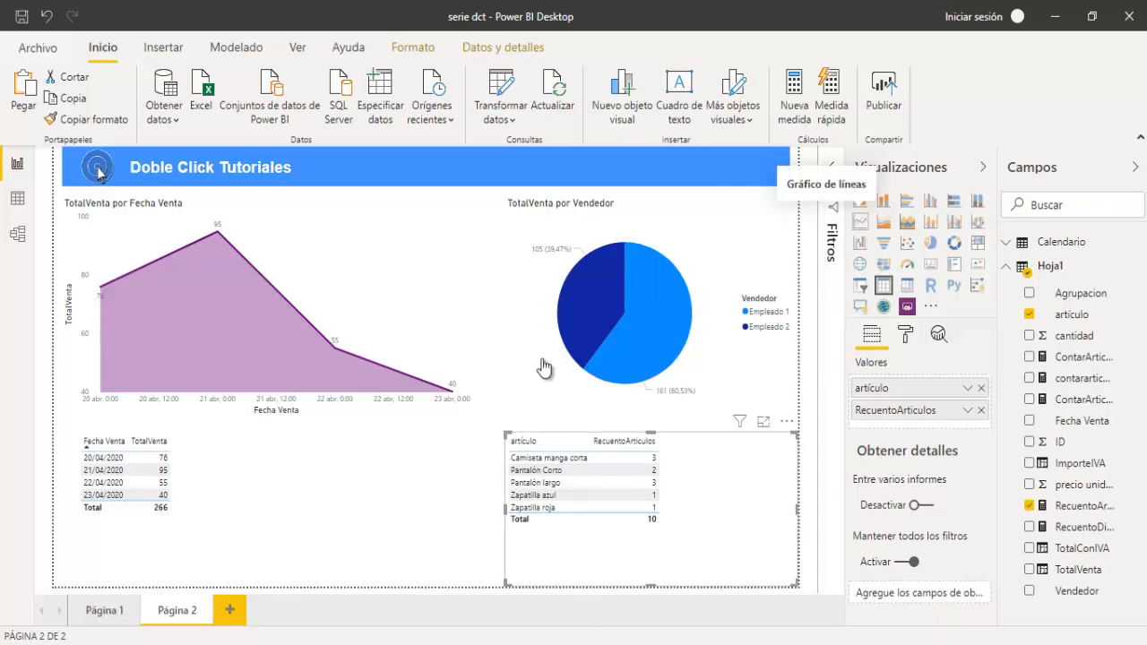
click(860, 222)
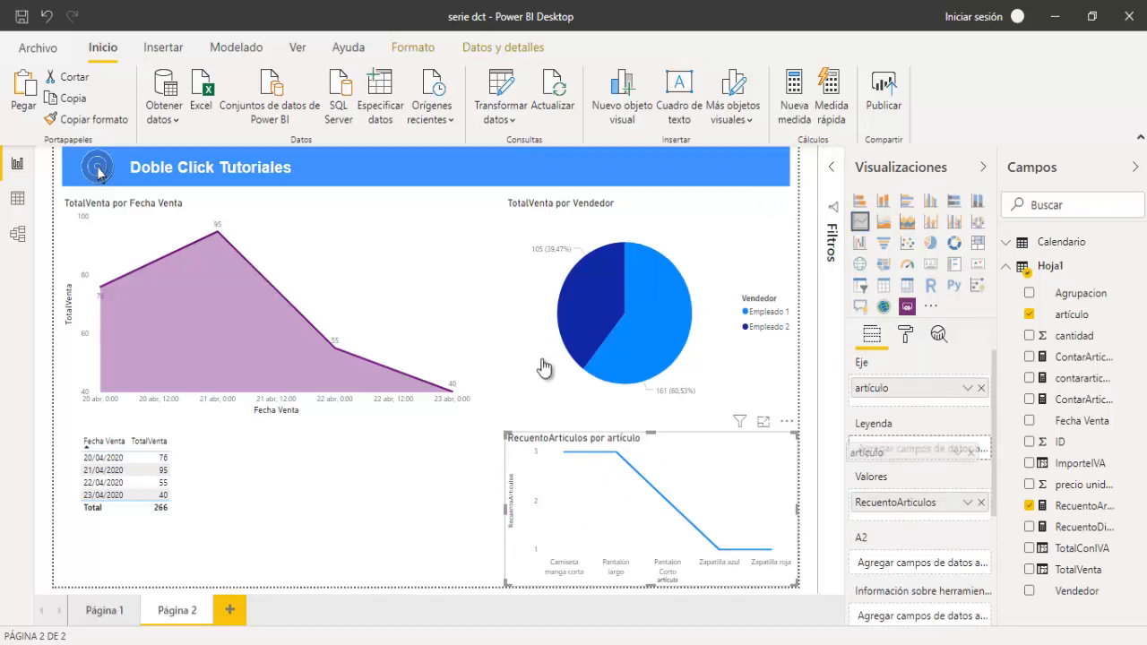
Move artículo to the line chart's legend, widen the chart and put Fecha Venta on its axis
key(ctrl+z)
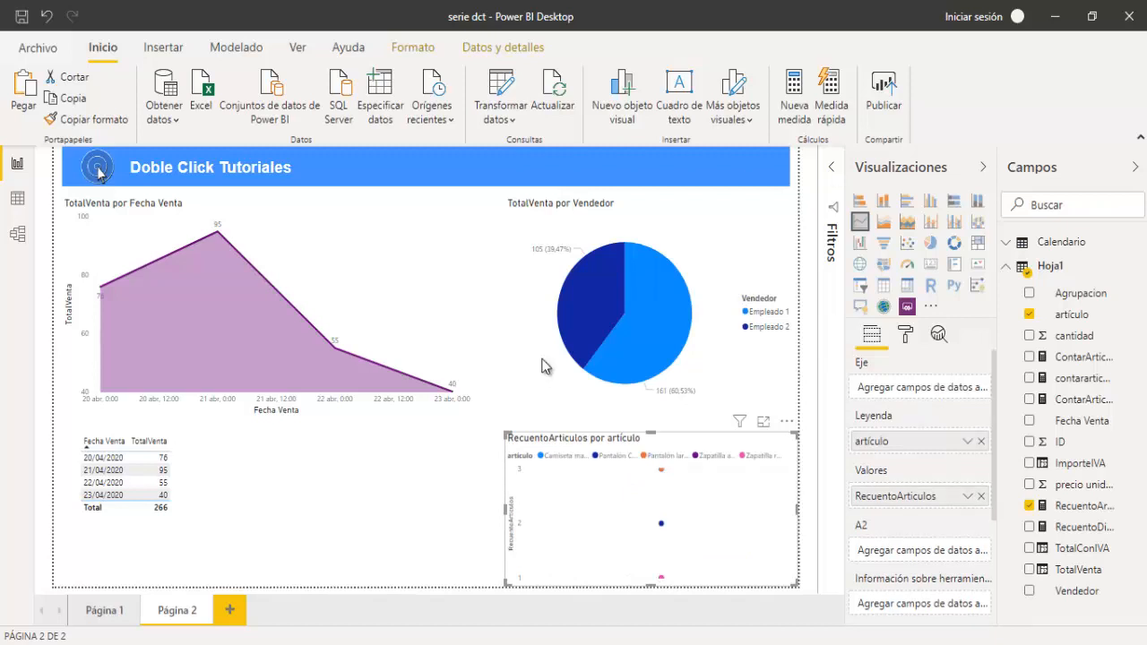
key(ctrl+z)
key(ctrl+z)
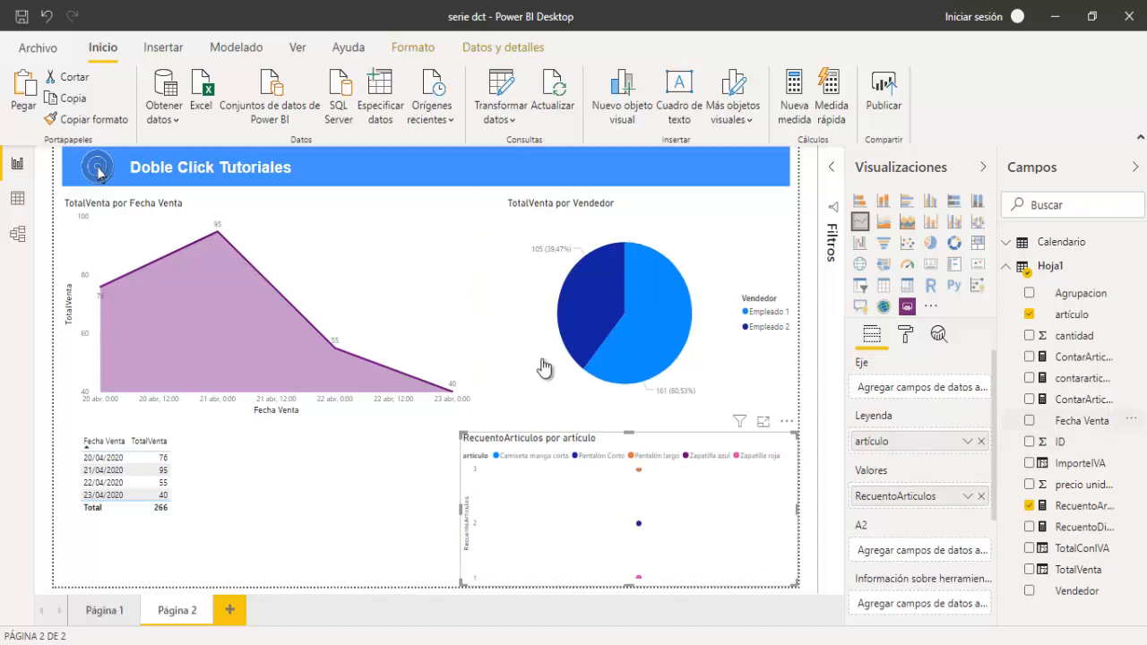
key(ctrl+z)
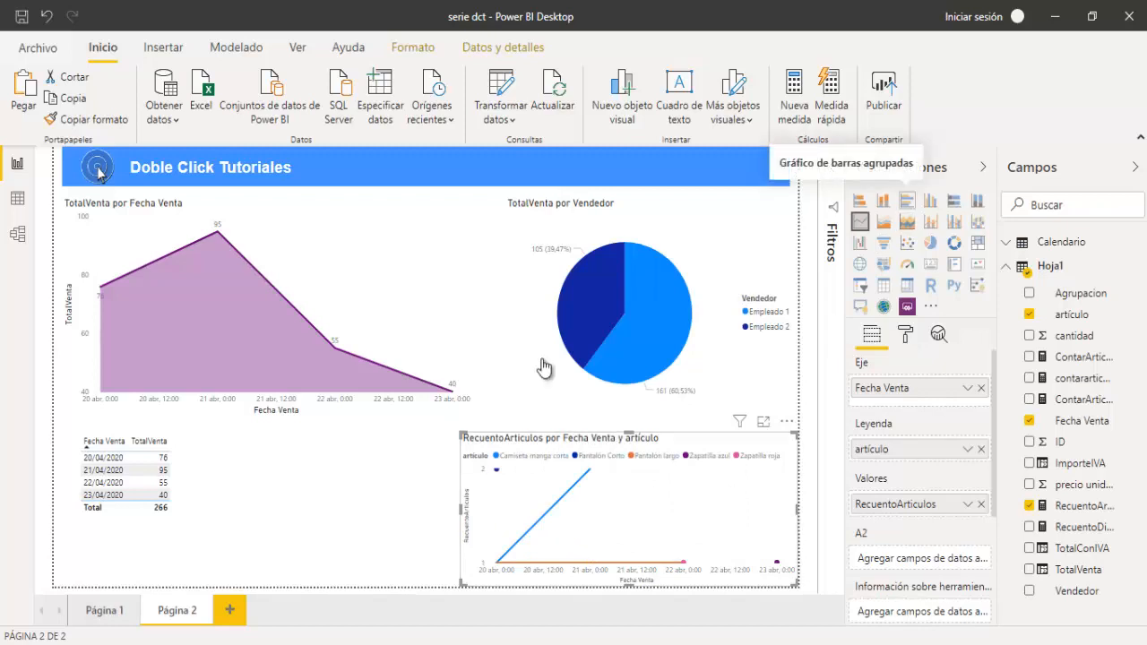
Try the article count visual as a clustered bar chart, settle on clustered columns and fit its height just under the pie chart
click(907, 200)
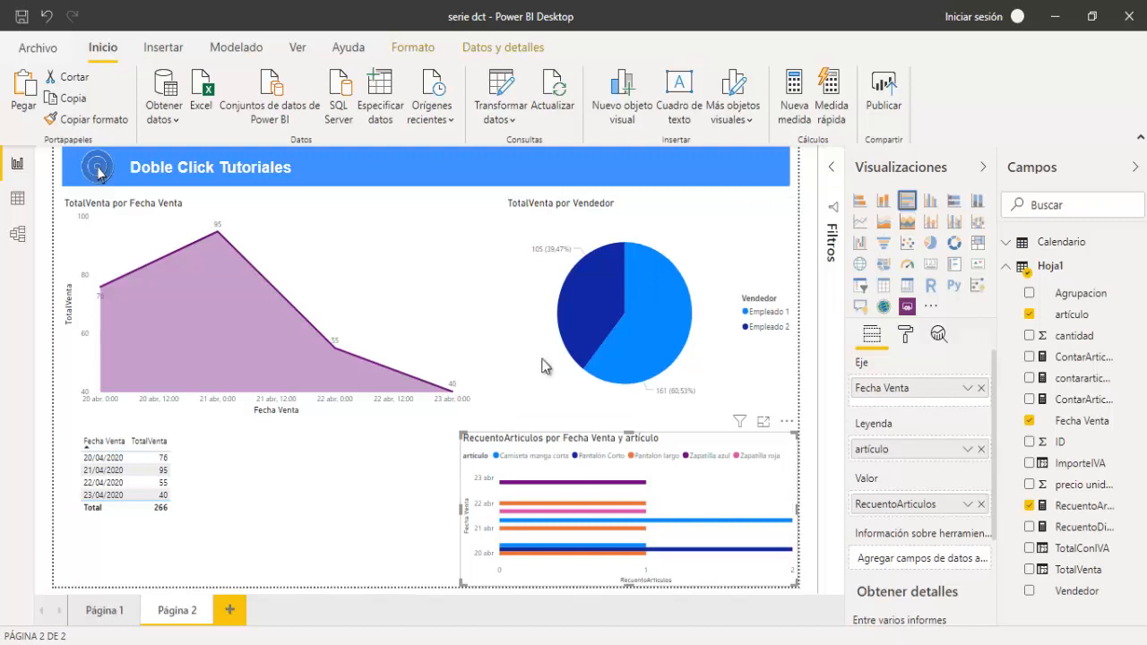
click(930, 200)
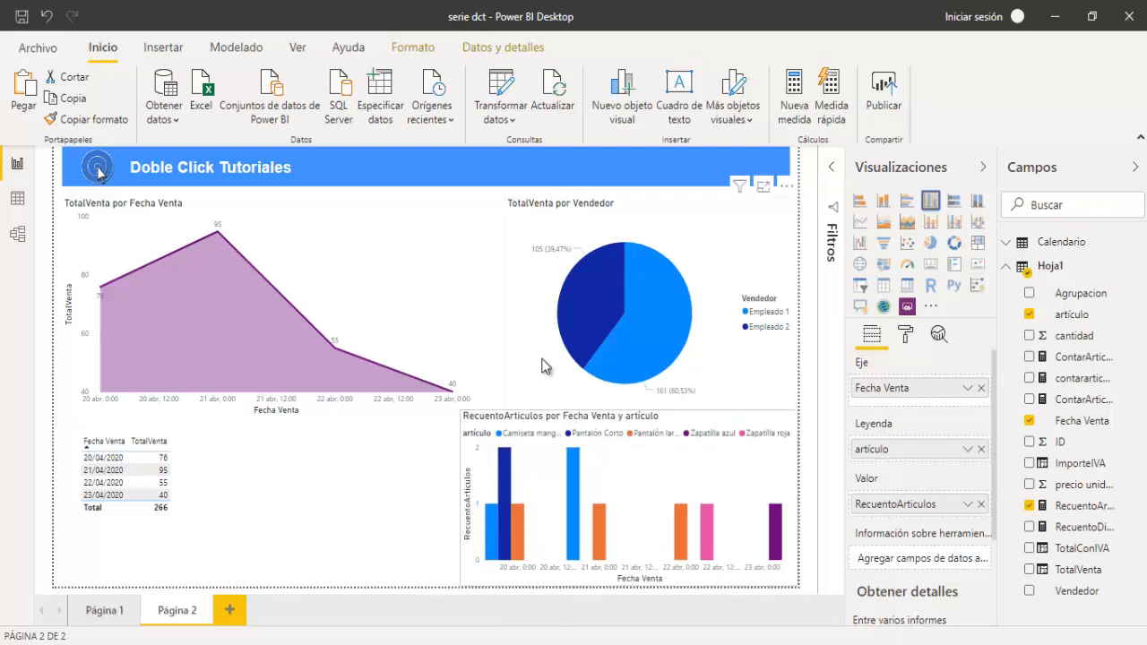
key(Escape)
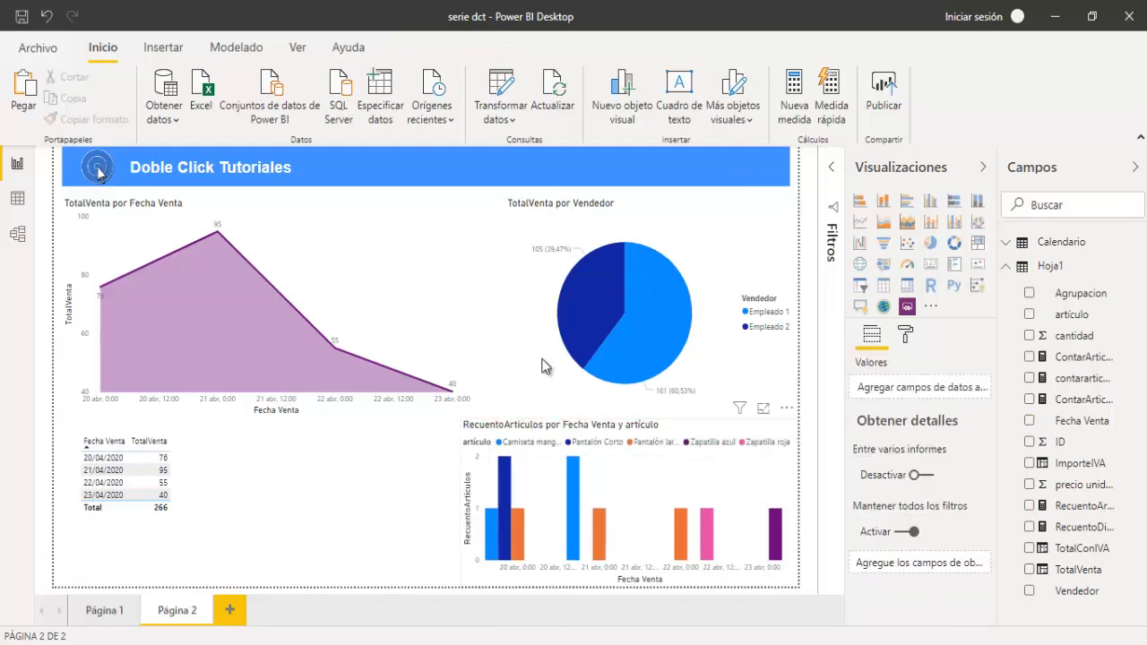
key(Tab)
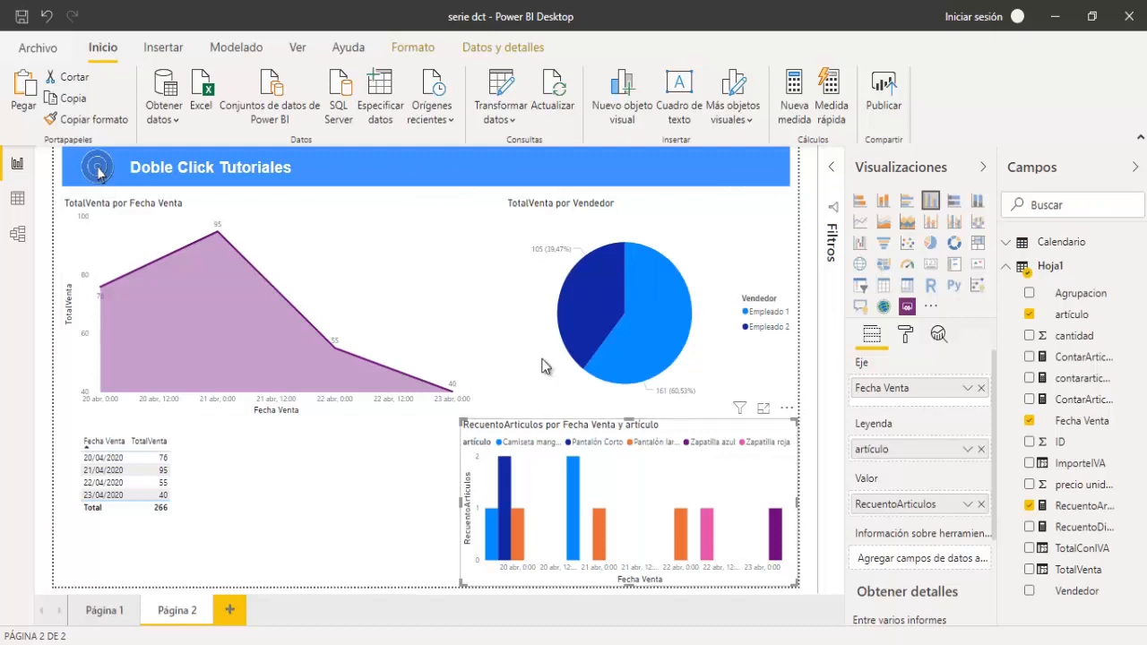
Replace Fecha Venta with artículo on the column chart's axis, leave its legend empty and narrow the chart slightly
key(Escape)
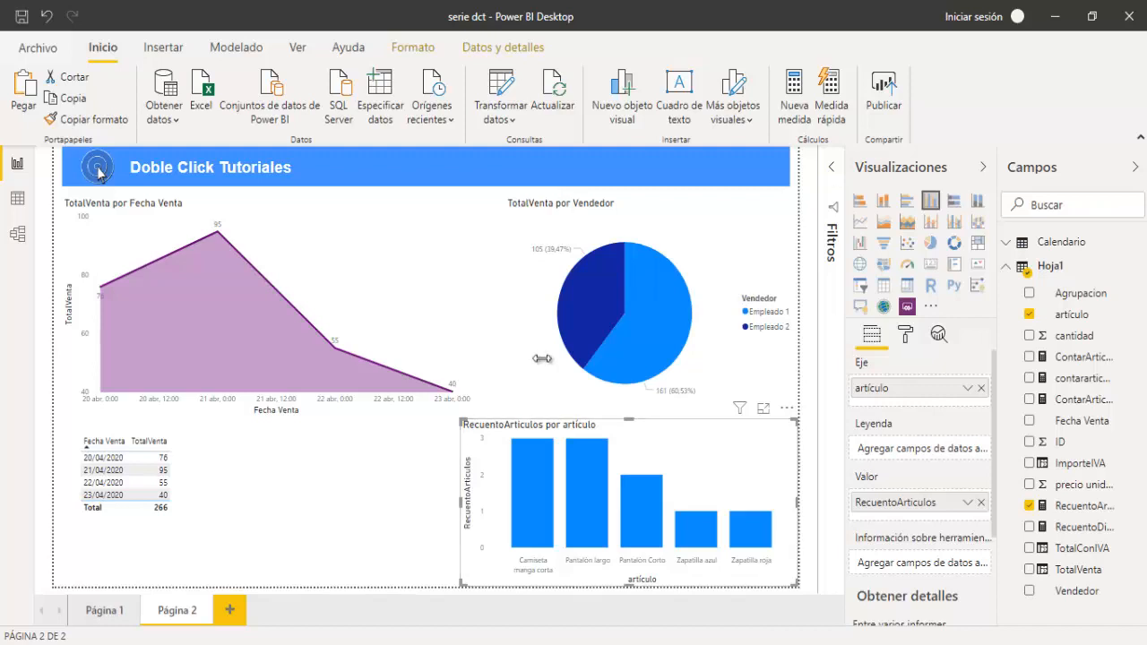
click(545, 365)
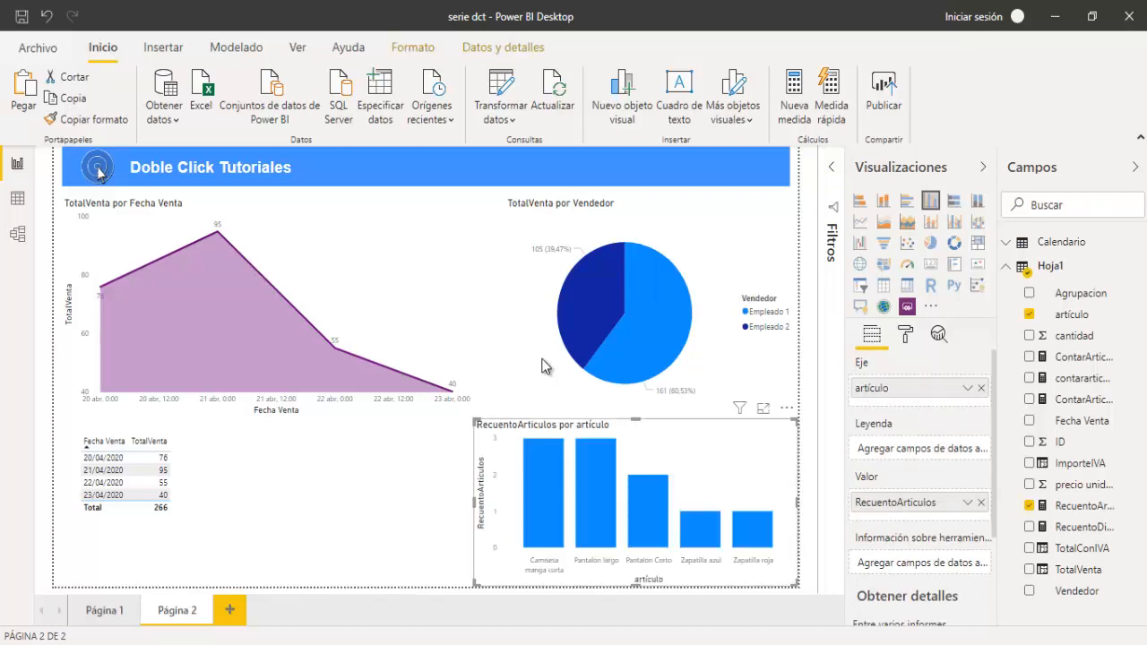
Paste a copy of the article column chart beside the original and narrow it to fit between the date table and the original
key(ctrl+v)
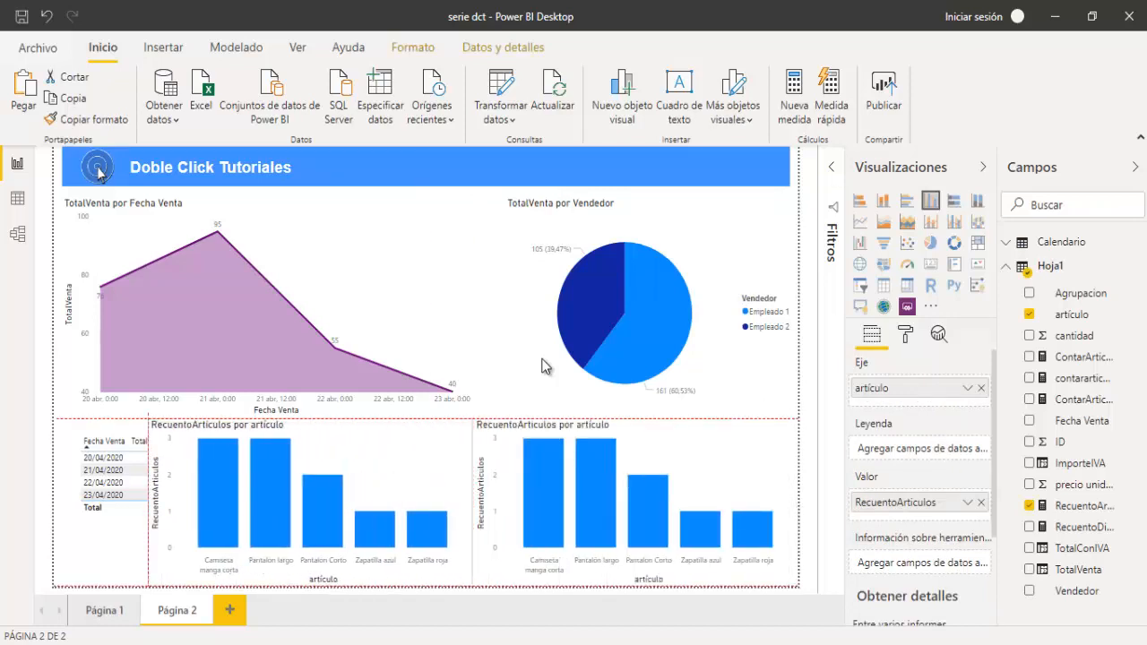
key(Right)
key(Right)
key(Right)
key(Right)
key(Right)
key(Right)
key(Right)
key(Right)
drag(148, 501, 208, 501)
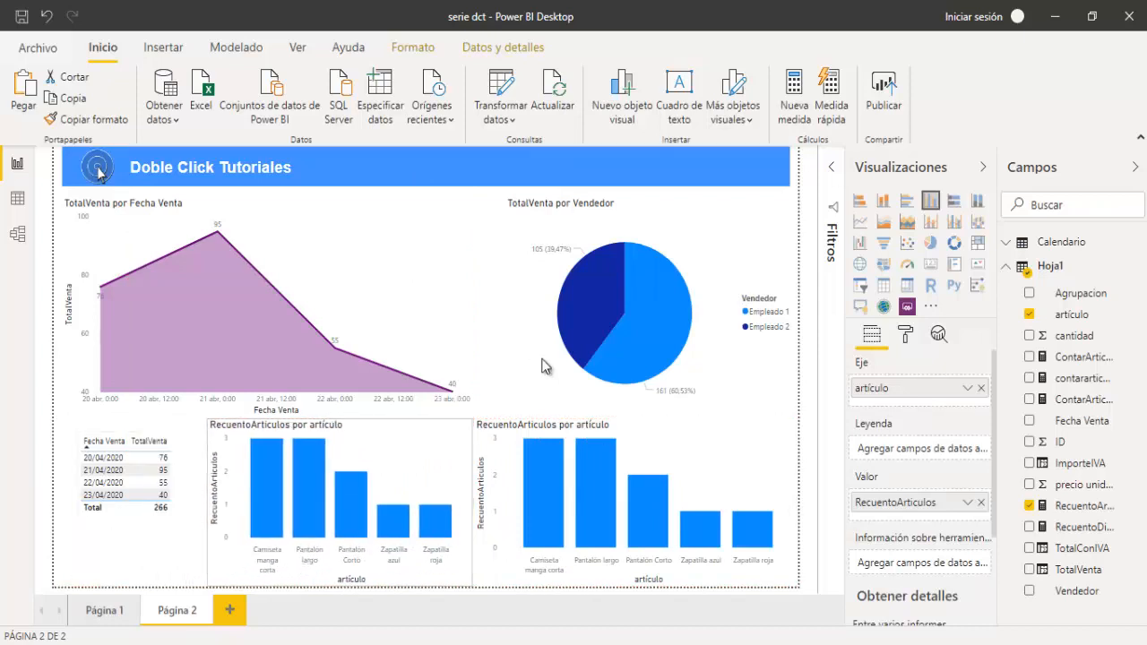
key(Right)
key(Right)
key(Right)
Put Fecha Venta on the axis of the copied column chart and move artículo to its legend
key(Escape)
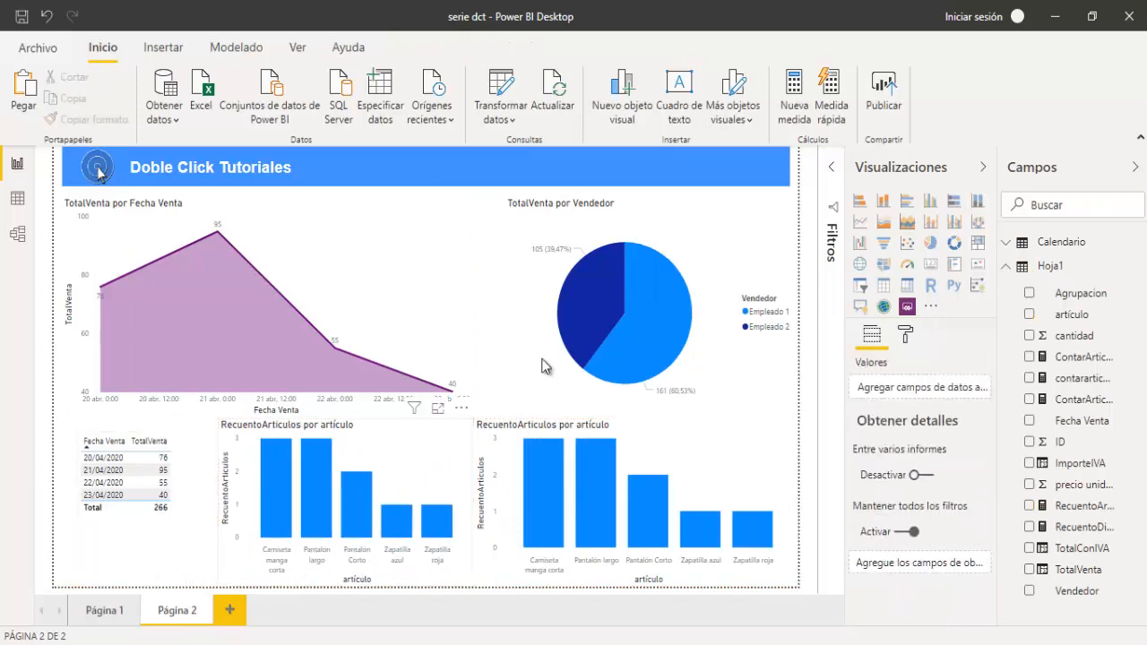
key(Tab)
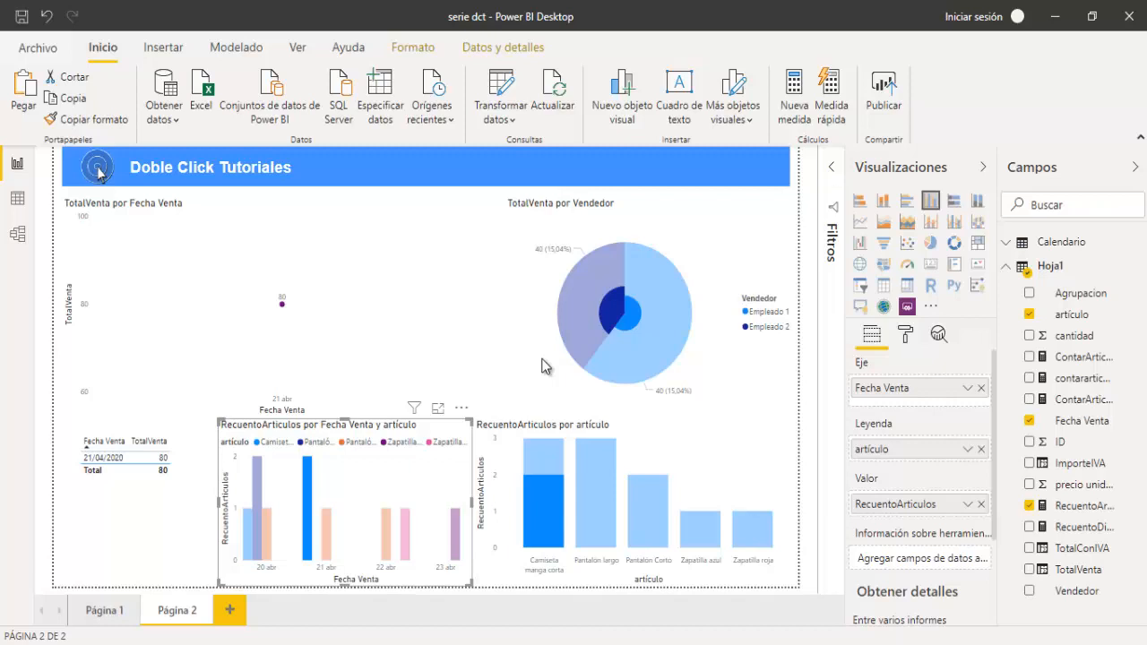
Examine how the visuals cross-filter each other for the 21 April columns and for the 21/04/2020 table row
click(546, 366)
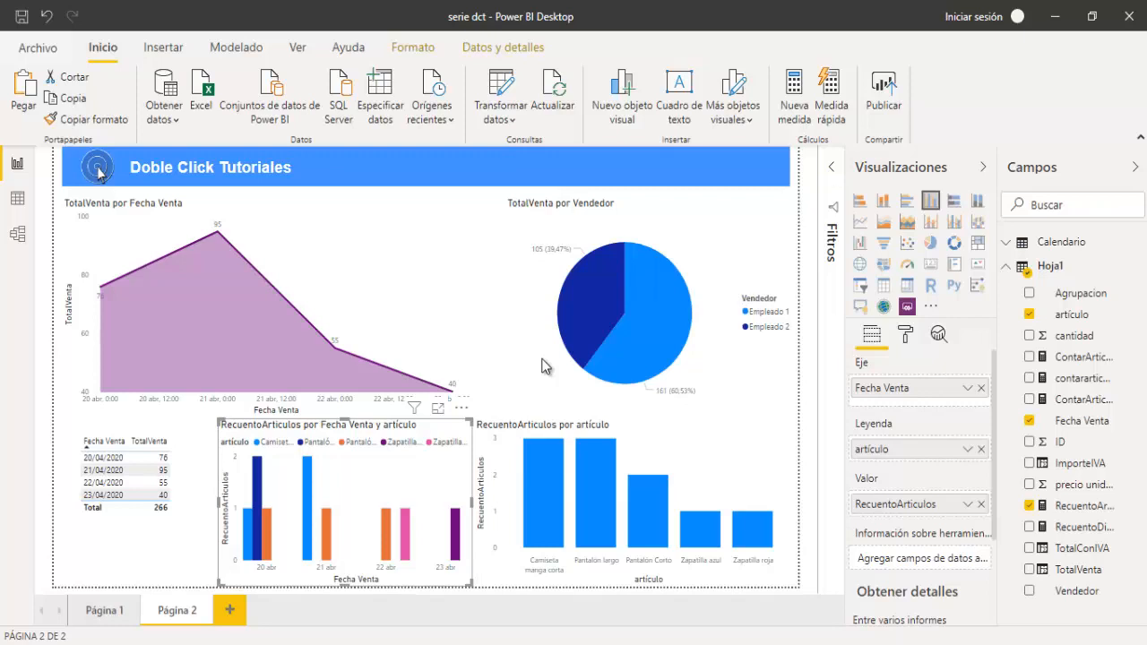
click(326, 531)
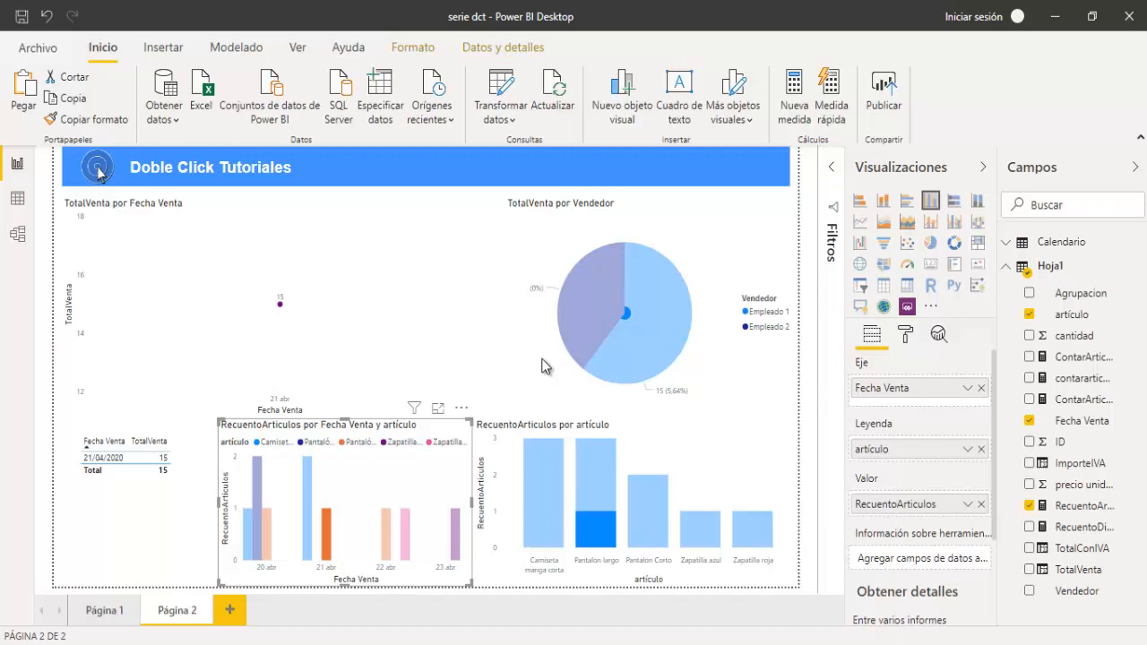
click(542, 366)
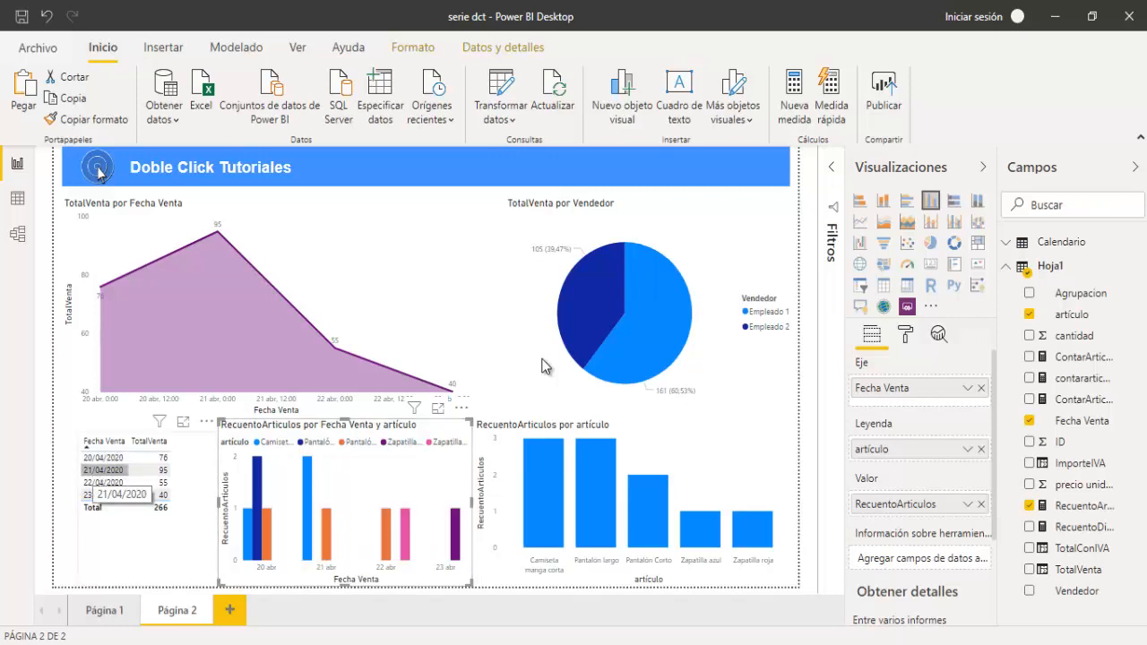
click(103, 469)
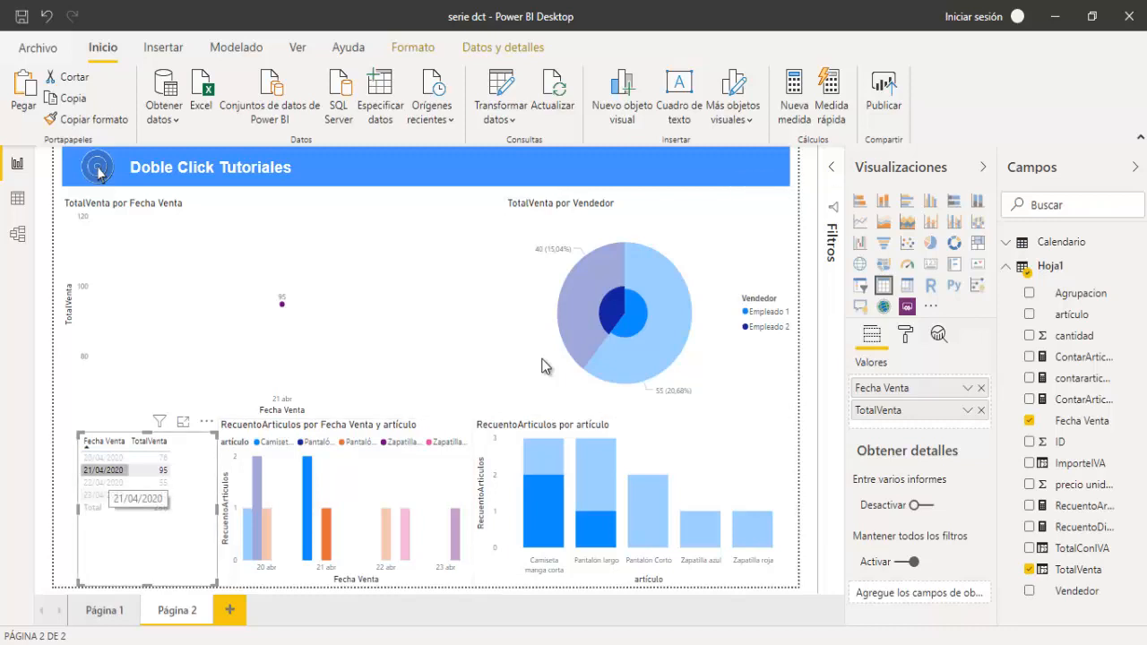
Clear the date selection in the table and extend the table to the page's left margin
click(544, 366)
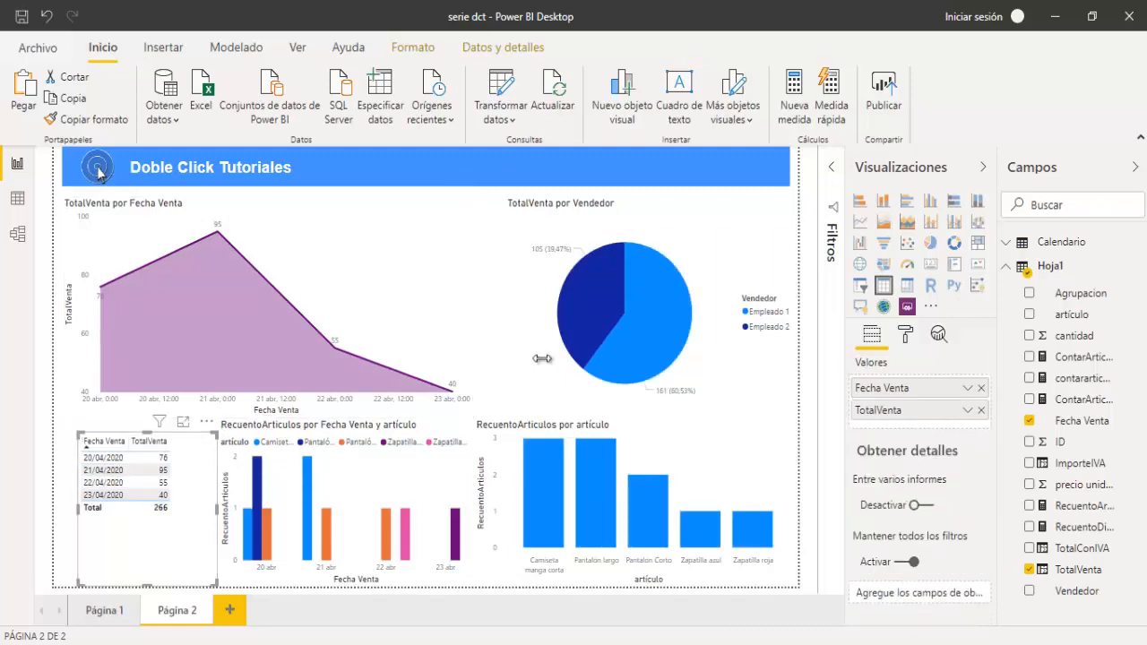
drag(77, 509, 54, 509)
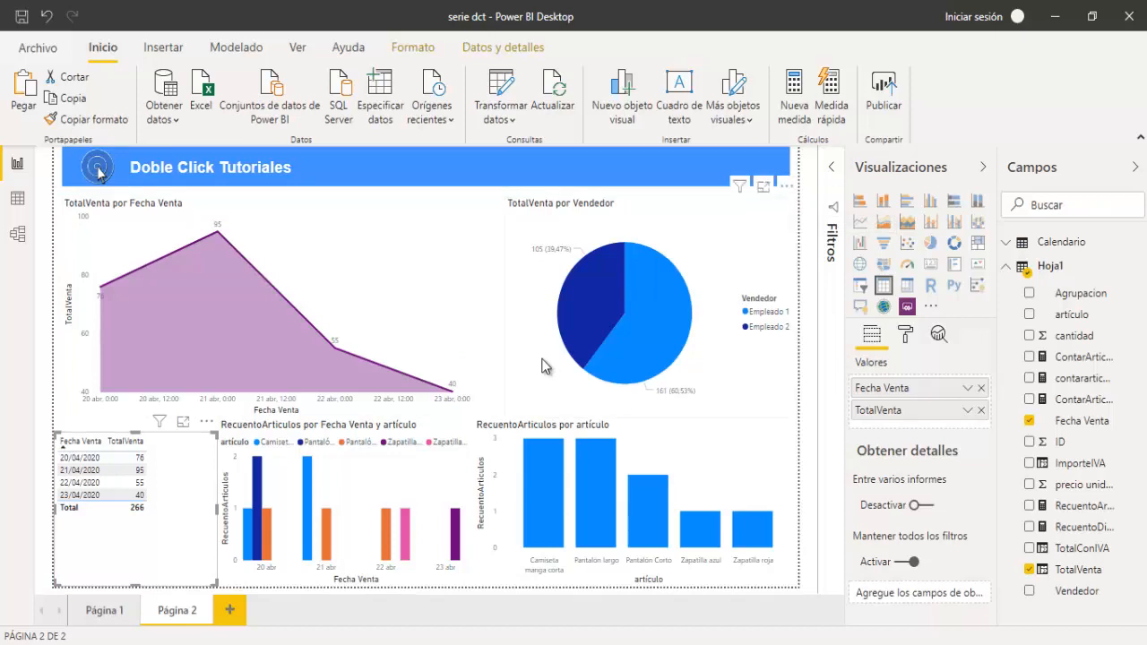
Center the title of the pie chart through its title format settings
click(542, 365)
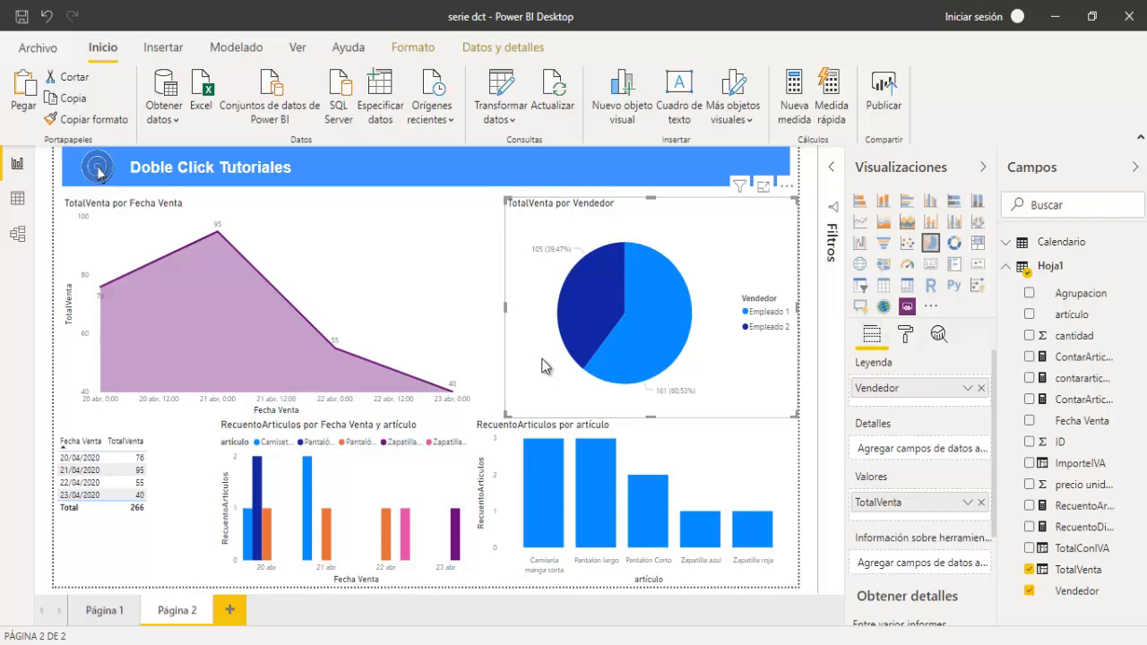
click(905, 333)
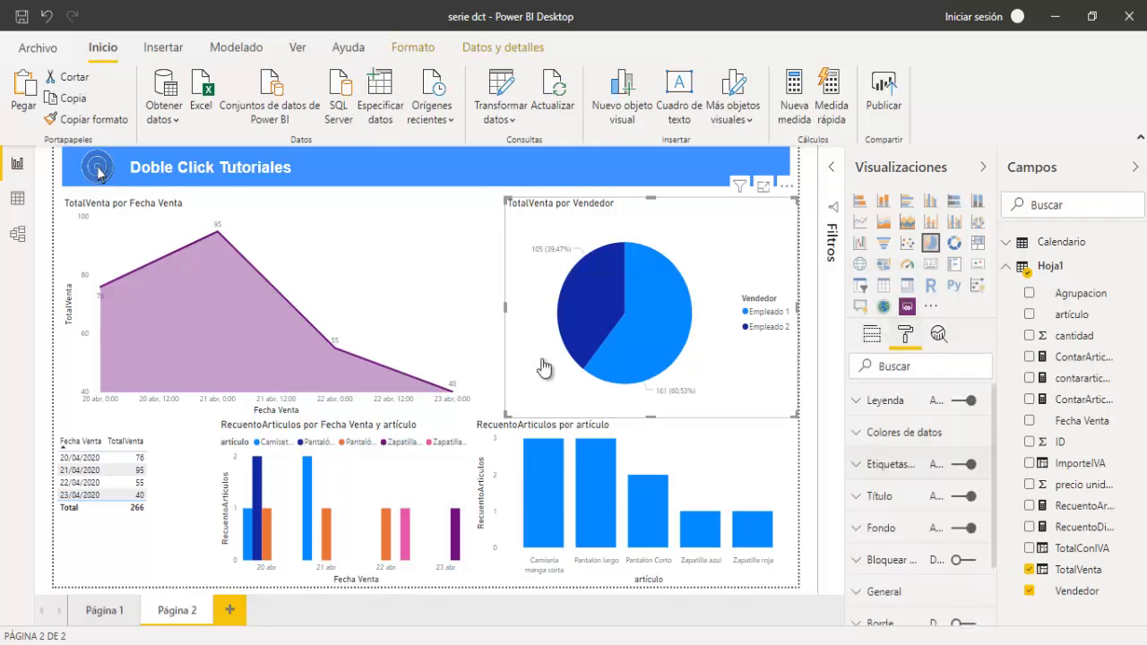
click(874, 496)
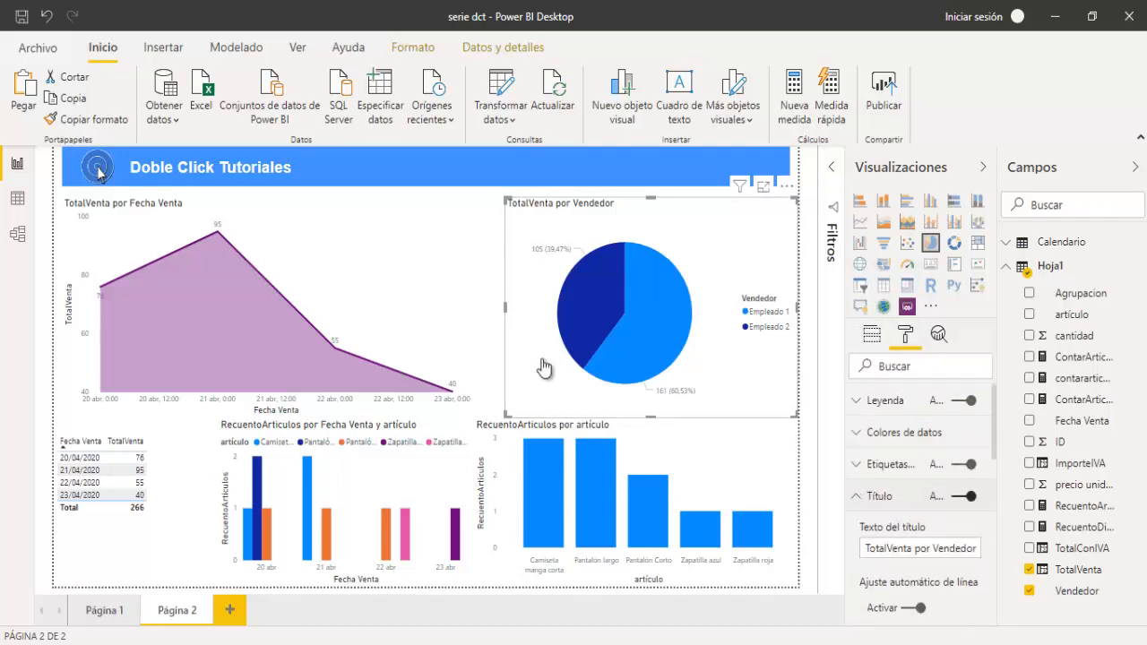
key(Tab)
key(space)
key(space)
key(Tab)
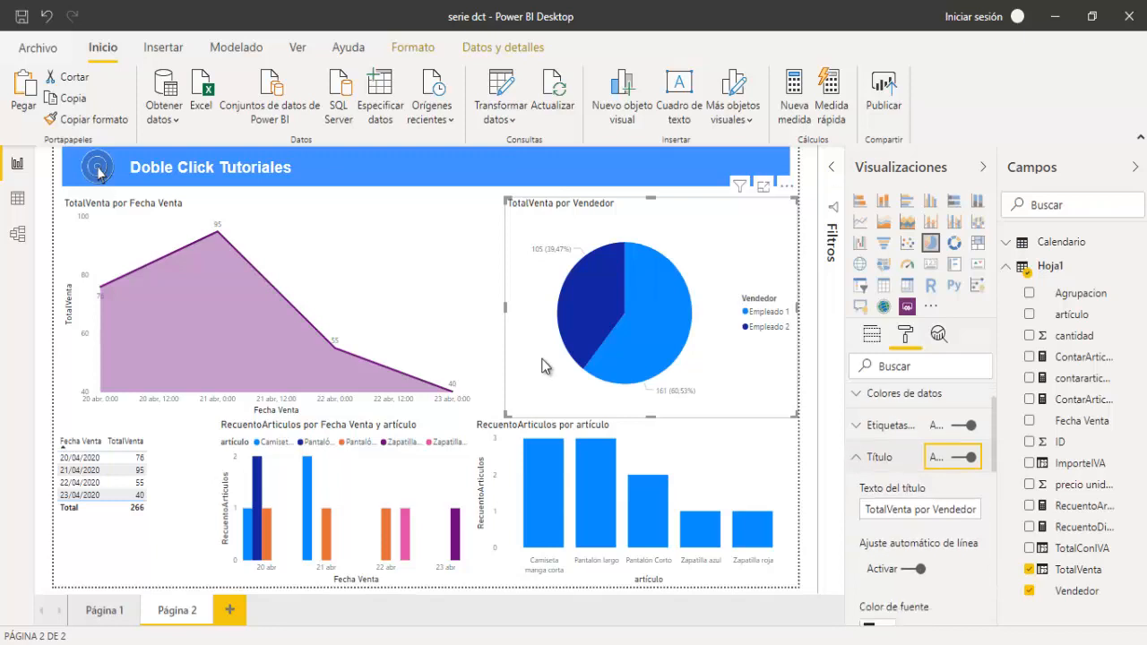
key(Tab)
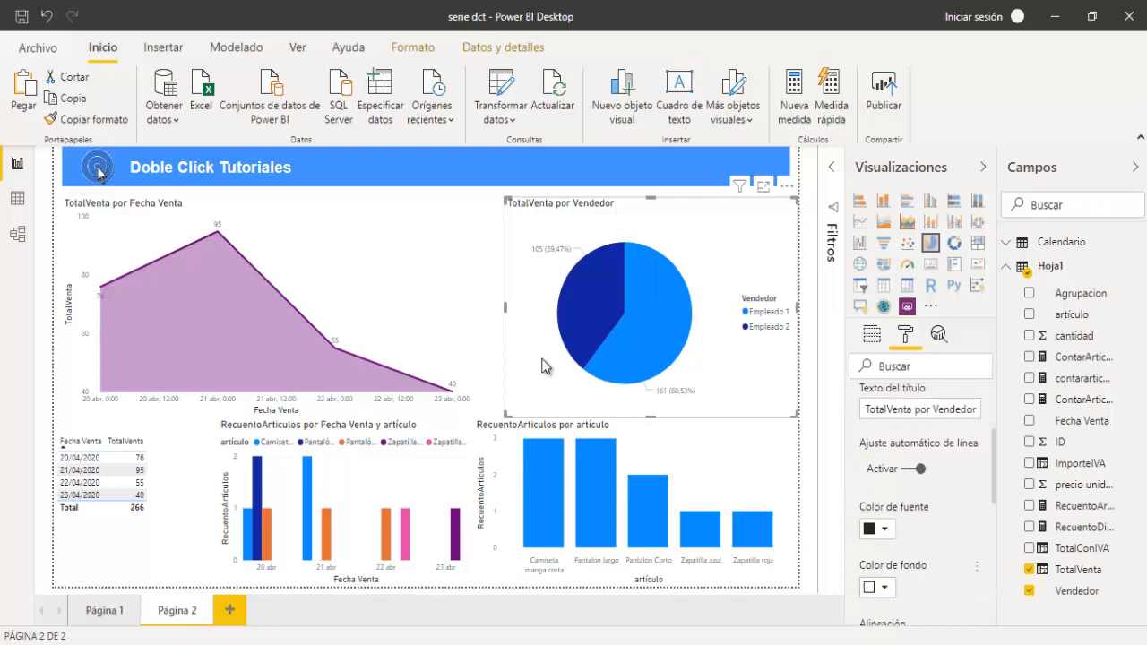
key(Tab)
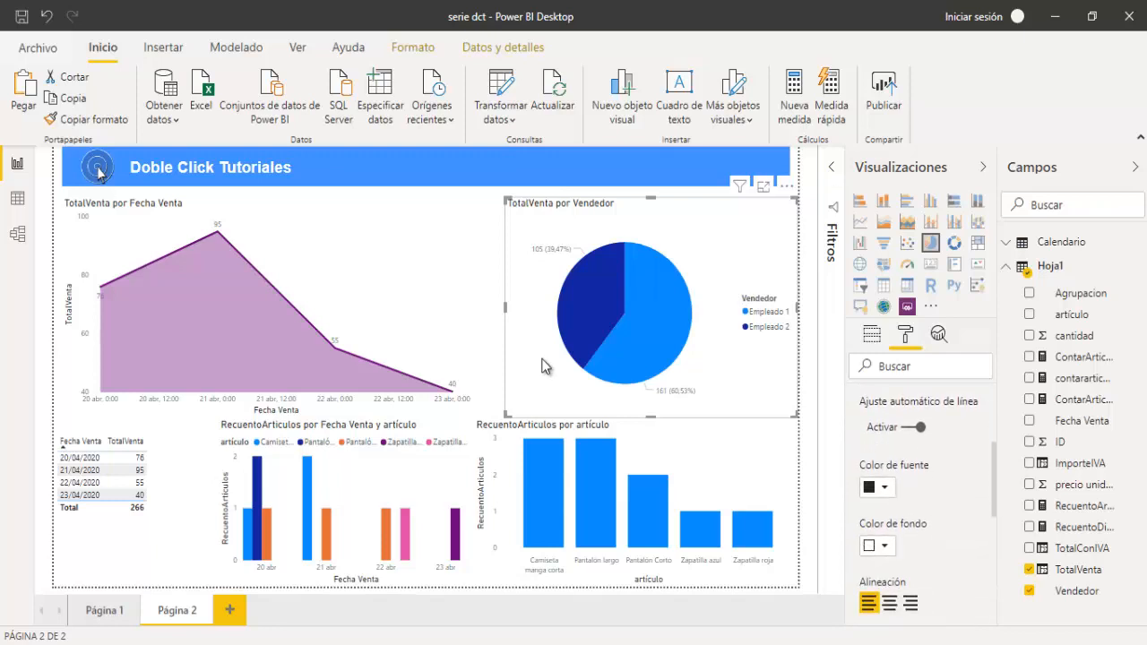
key(Right)
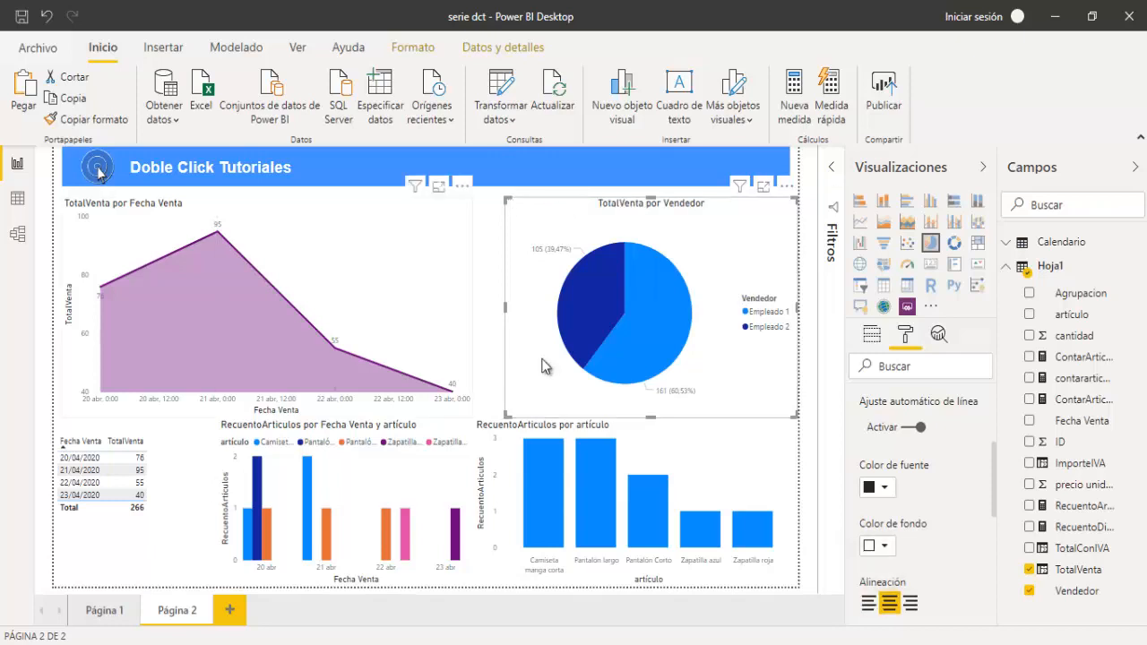
Center the title of the TotalVenta por Fecha Venta area chart through its title alignment setting
key(shift+Tab)
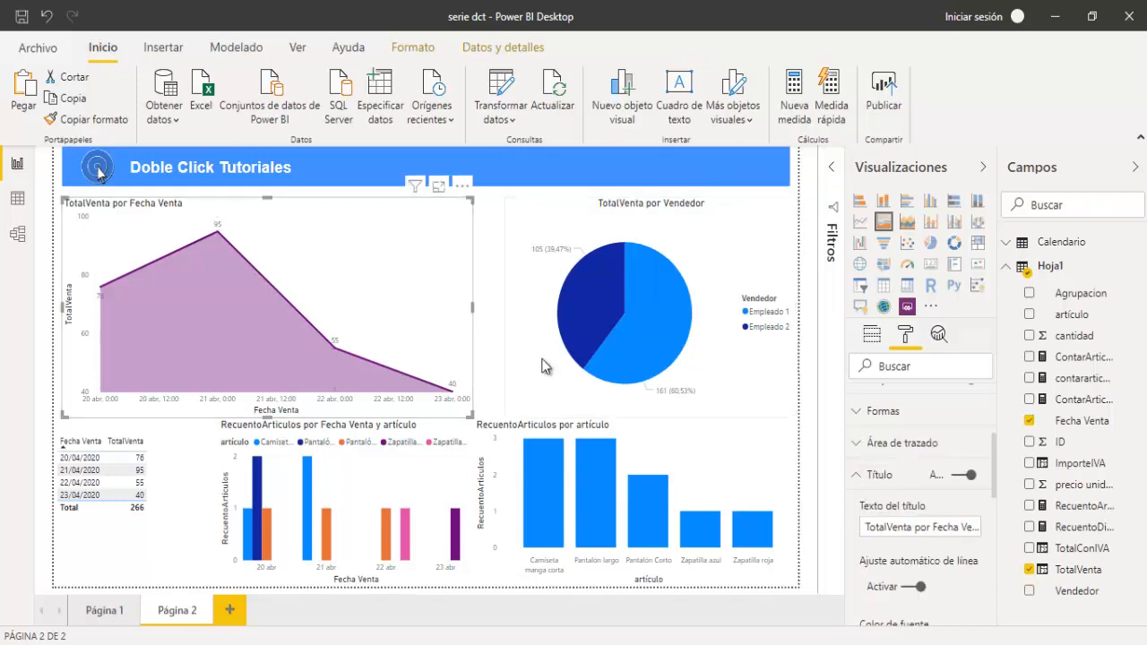
key(Tab)
key(Tab)
key(Tab)
key(Tab)
key(Tab)
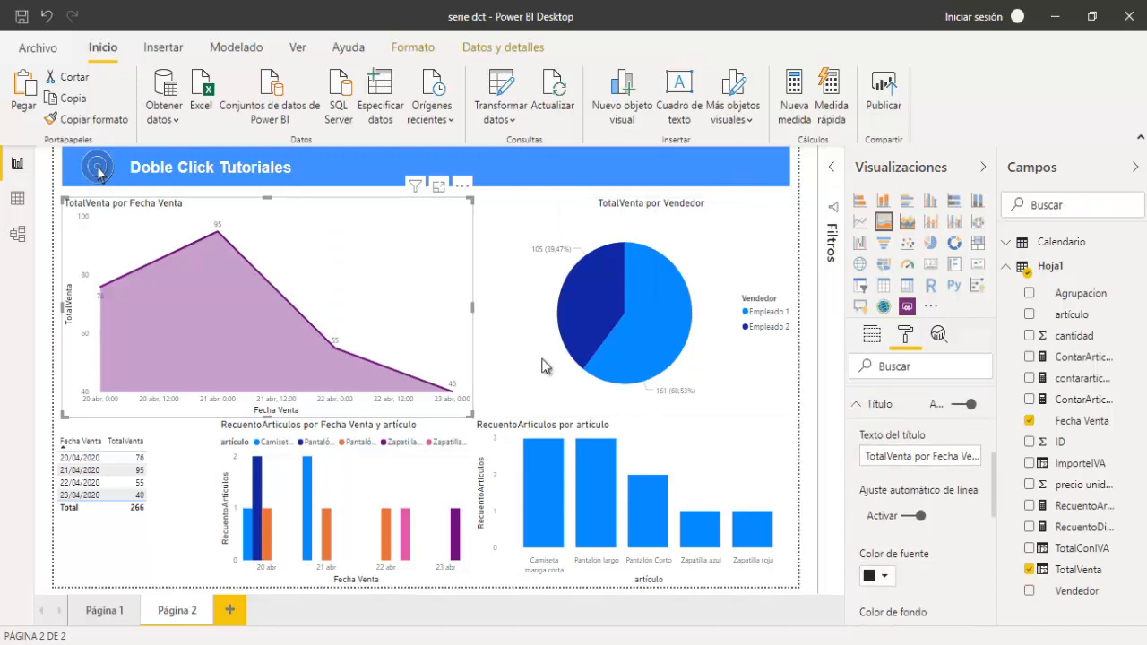
key(Right)
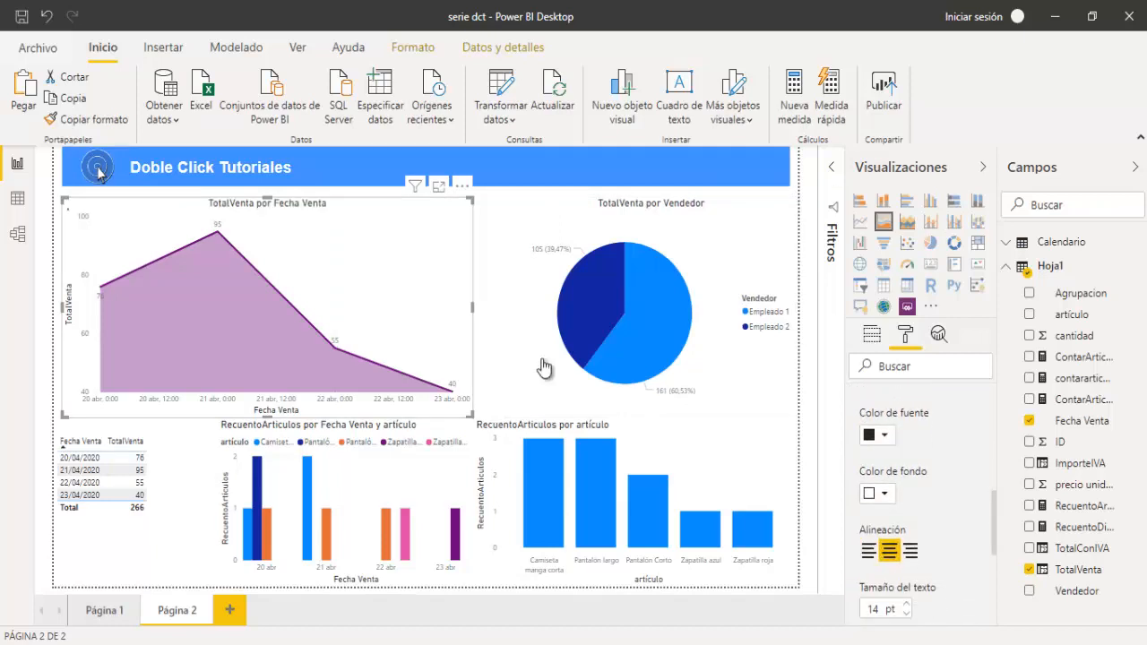
Center the title of the RecuentoArticulos por artículo column chart
key(Tab)
key(Tab)
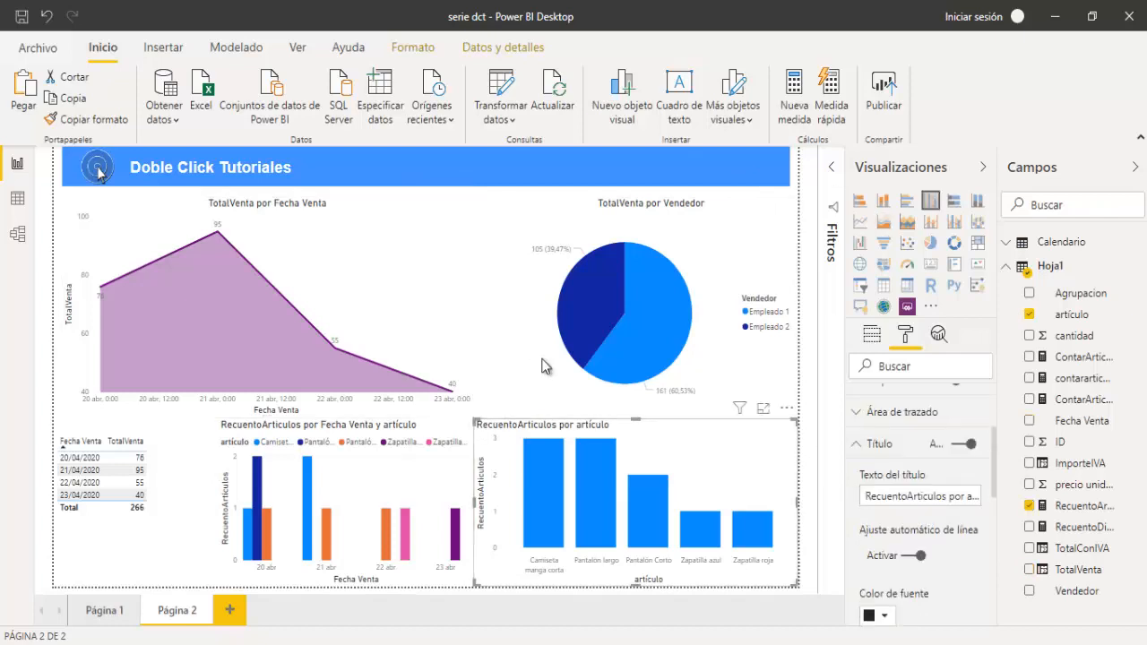
key(Tab)
key(Tab)
key(Tab)
key(Tab)
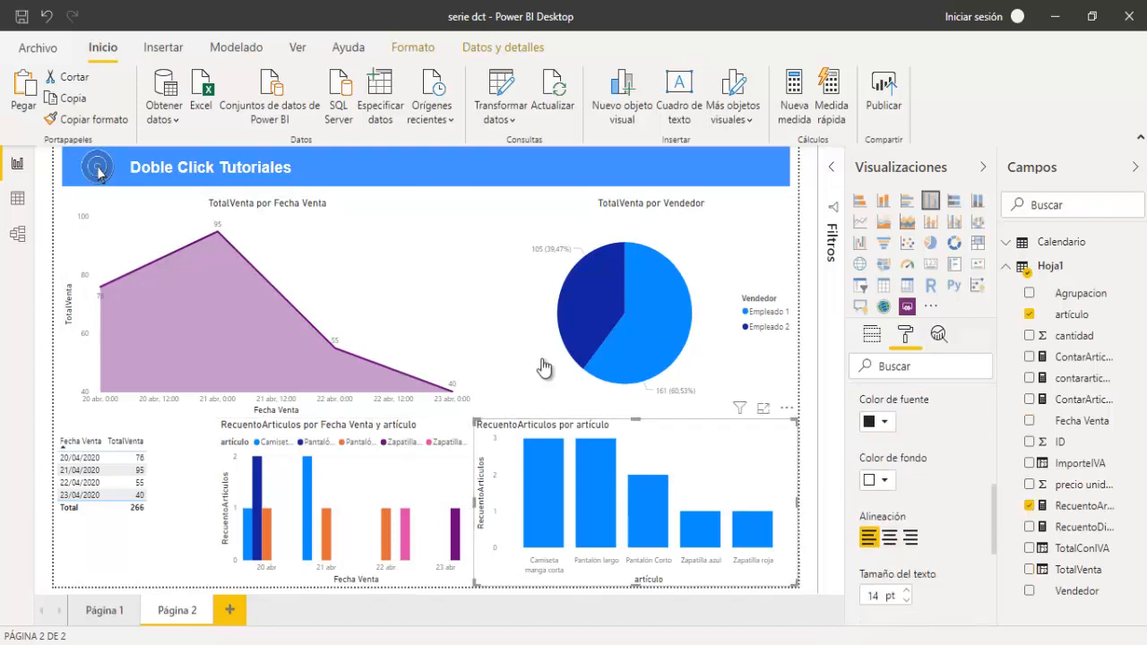
key(Right)
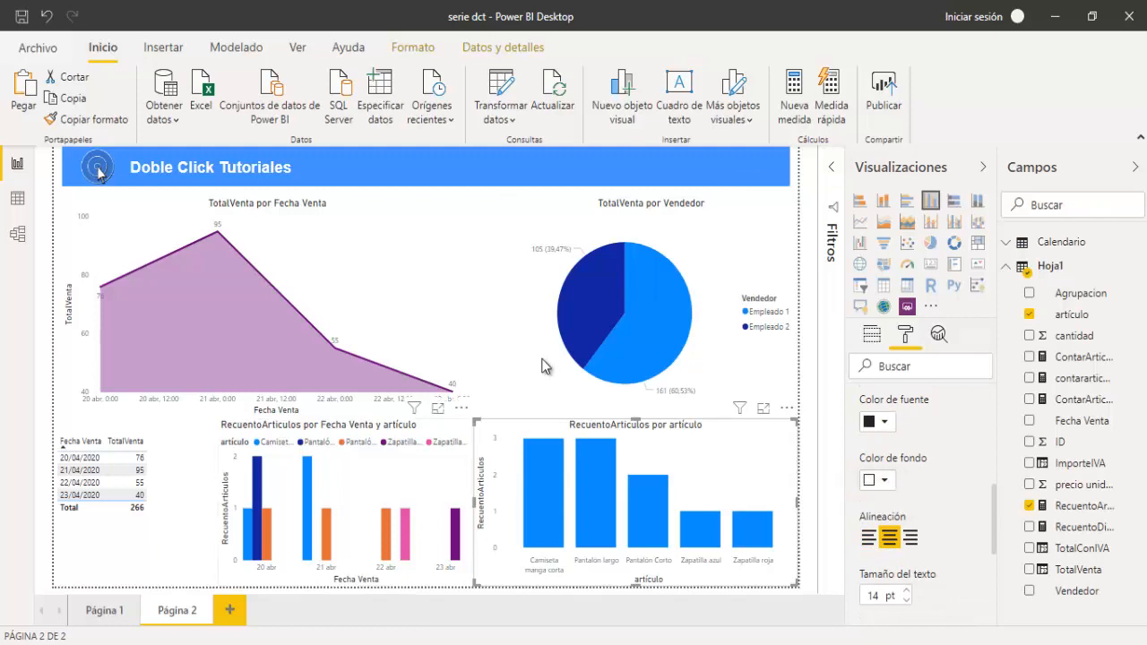
Center the title of the RecuentoArticulos por Fecha Venta y artículo column chart and select the TotalVenta area chart
key(shift+Tab)
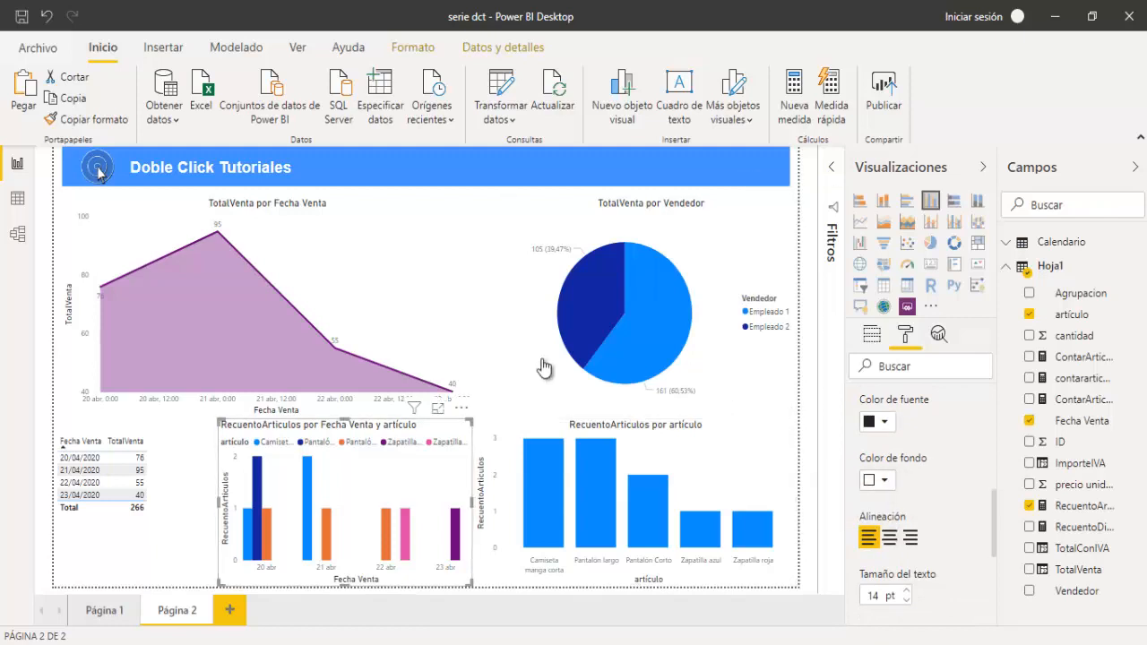
key(Right)
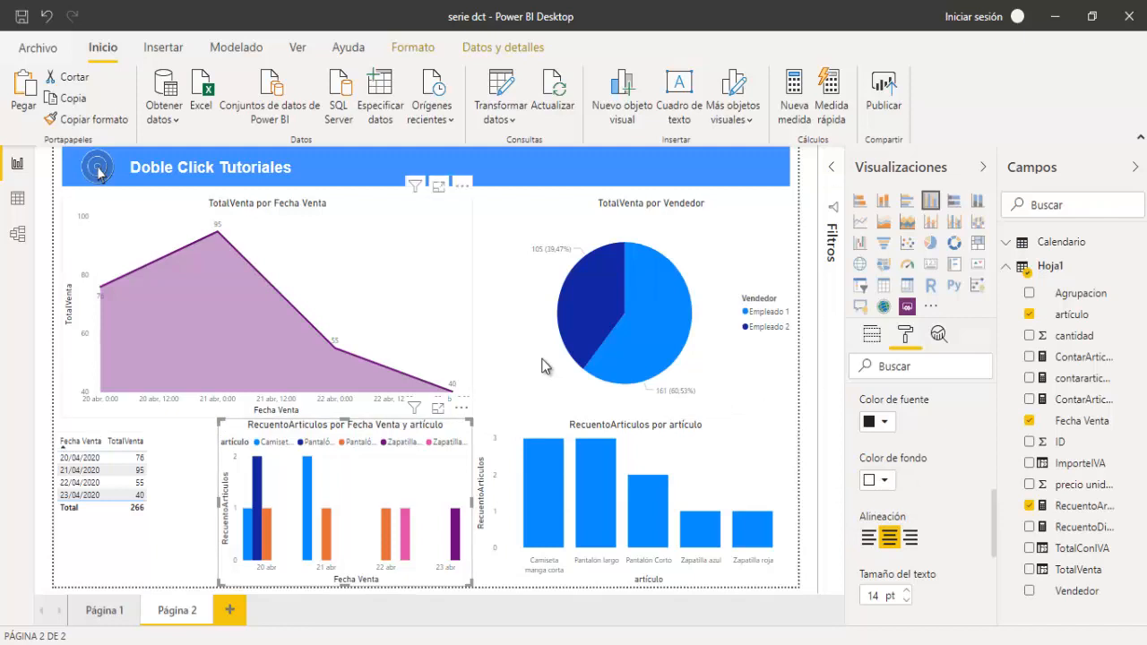
key(shift+Tab)
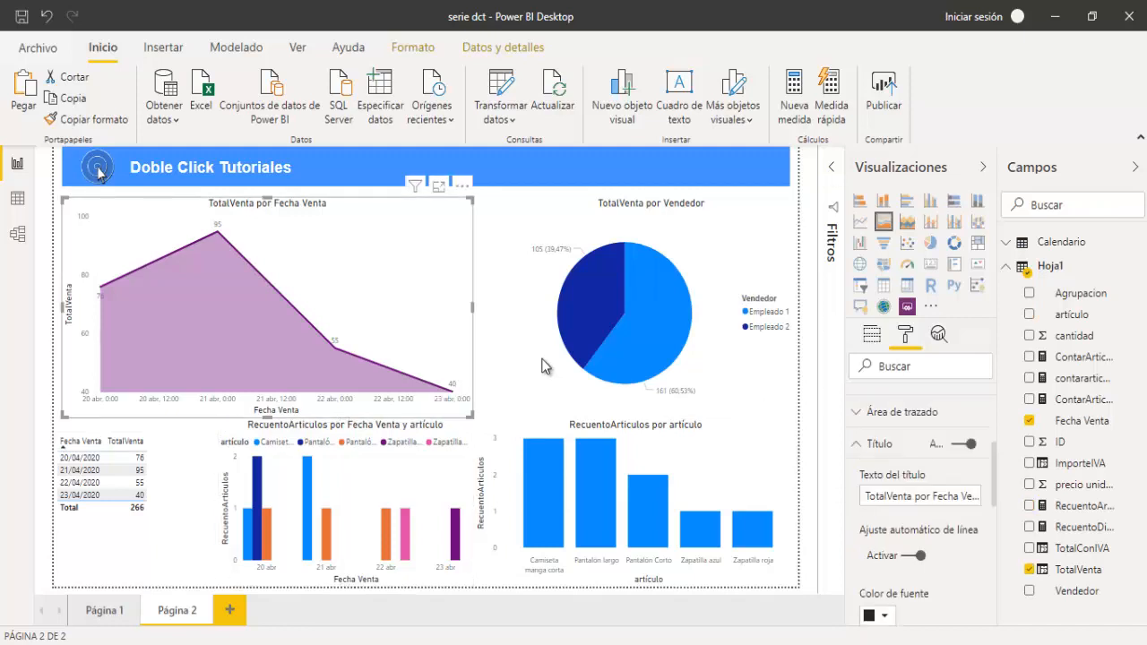